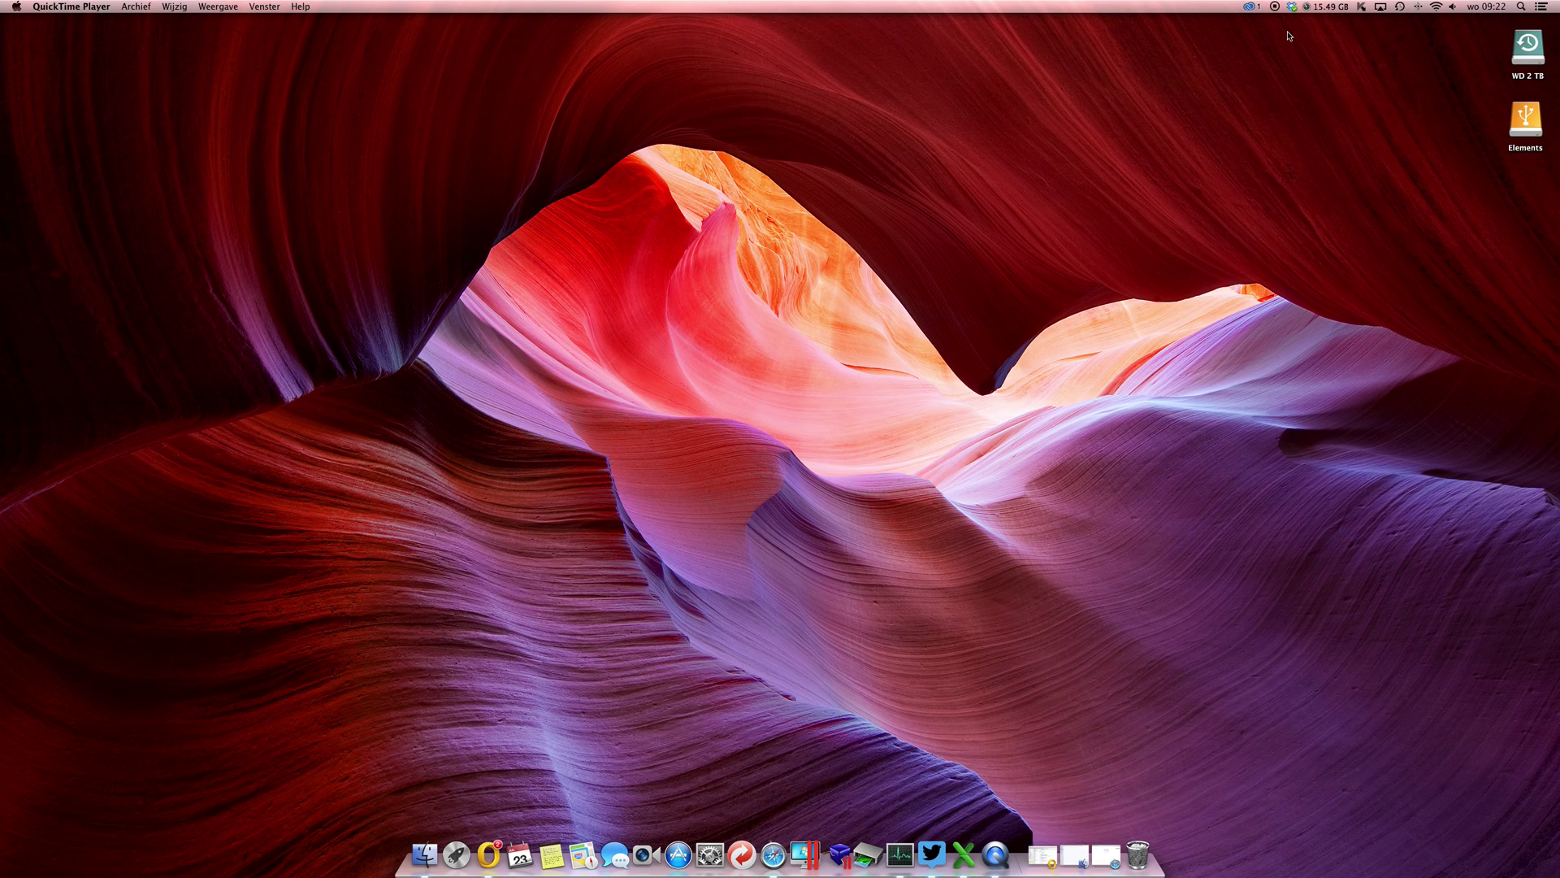
Step: Scroll the Creative Cloud Apps list to check the duplicate Illustrator and Premiere Pro entries, then restore Safari
{"action": "left_click", "coordinate": [1250, 8]}
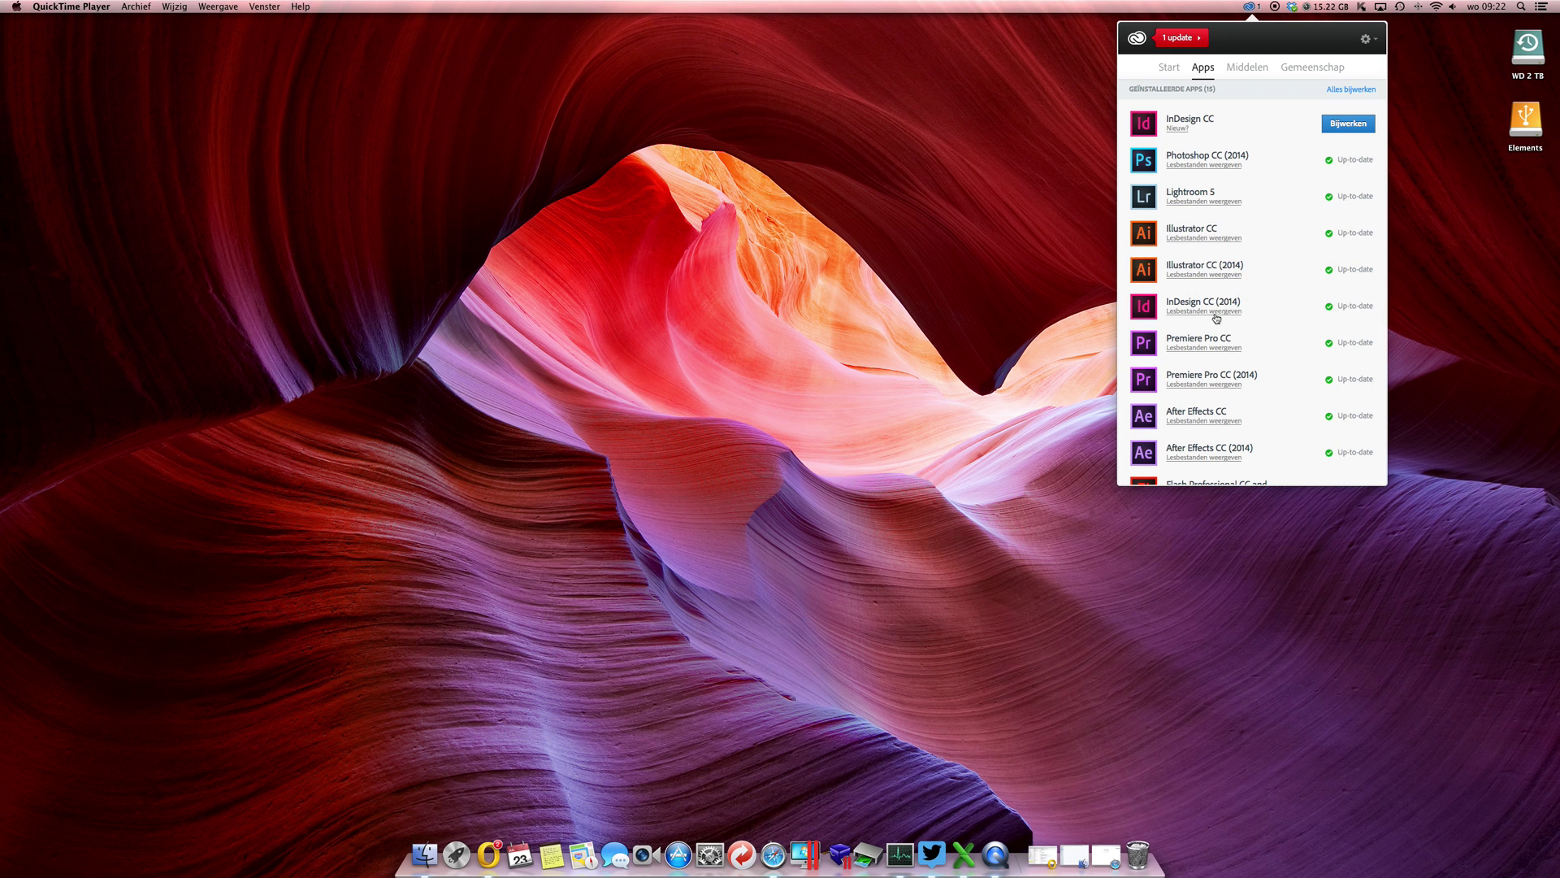
{"action": "scroll", "coordinate": [1201, 347], "scroll_direction": "down", "scroll_amount": 2}
{"action": "scroll", "coordinate": [1201, 349], "scroll_direction": "down", "scroll_amount": 3}
{"action": "scroll", "coordinate": [1211, 349], "scroll_direction": "up", "scroll_amount": 5}
{"action": "left_click", "coordinate": [1105, 851]}
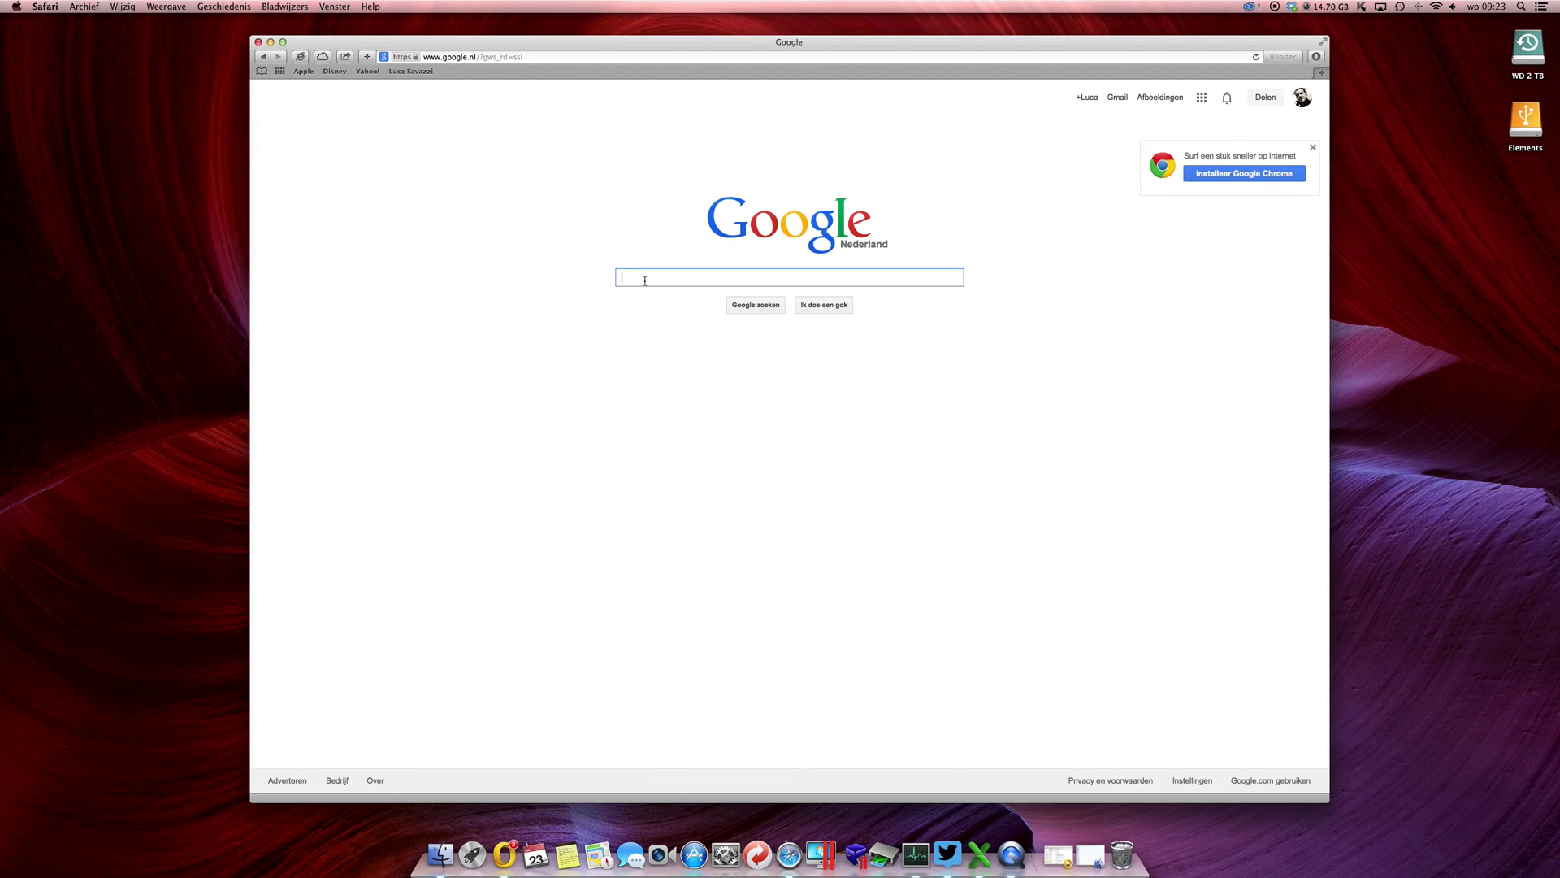
Step: Google 'adobe cleaner tool' and open Adobe's CC Cleaner Tool help article
{"action": "type", "text": "adobe"}
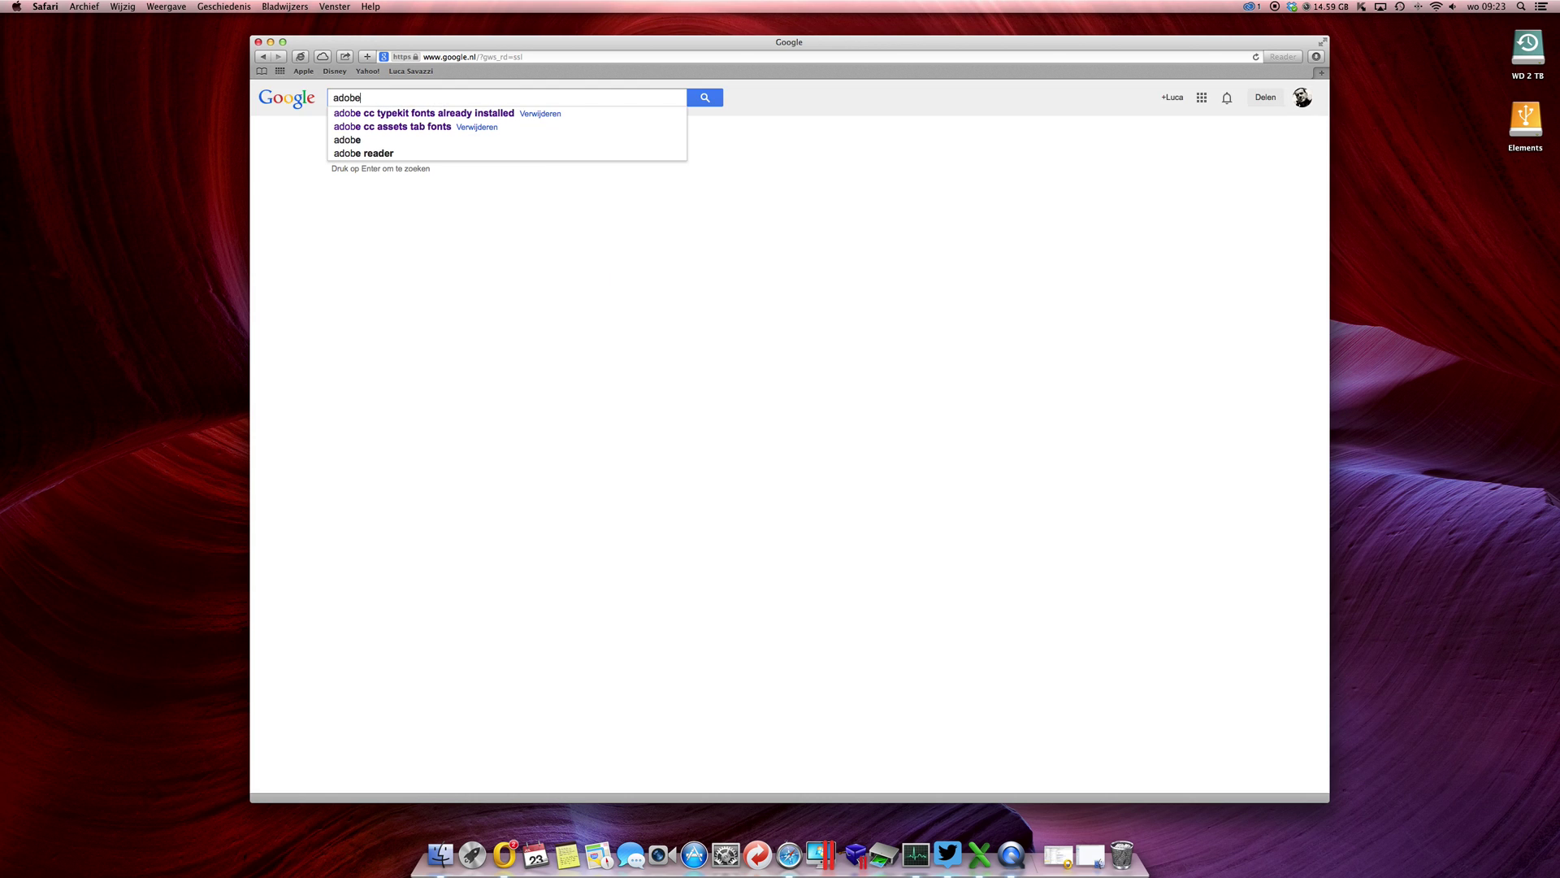
{"action": "type", "text": " cleaner"}
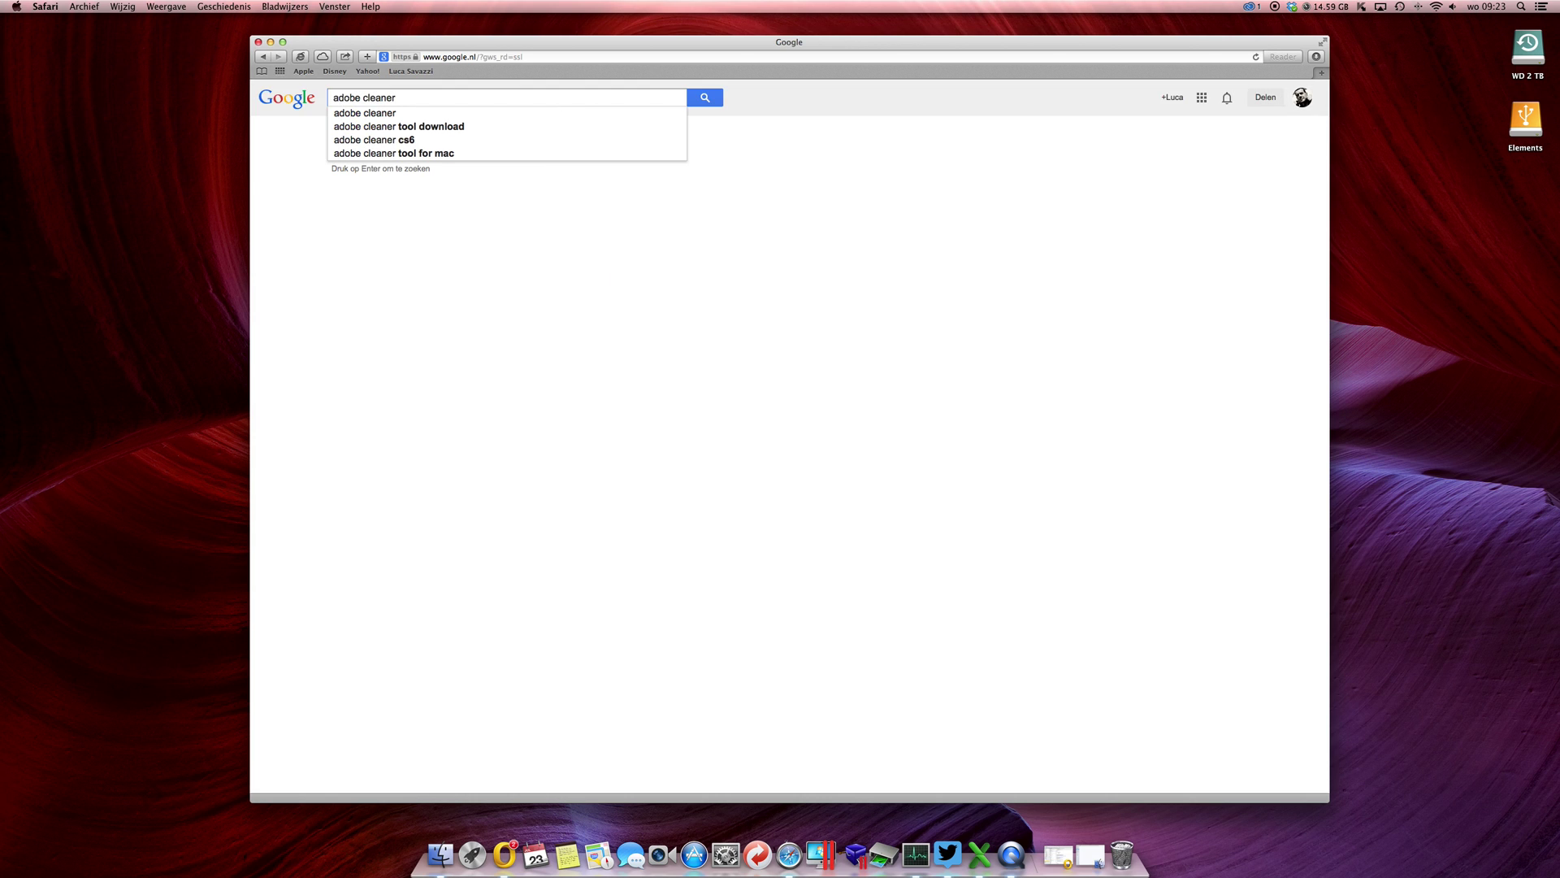
{"action": "type", "text": " tool"}
{"action": "key", "text": "Return"}
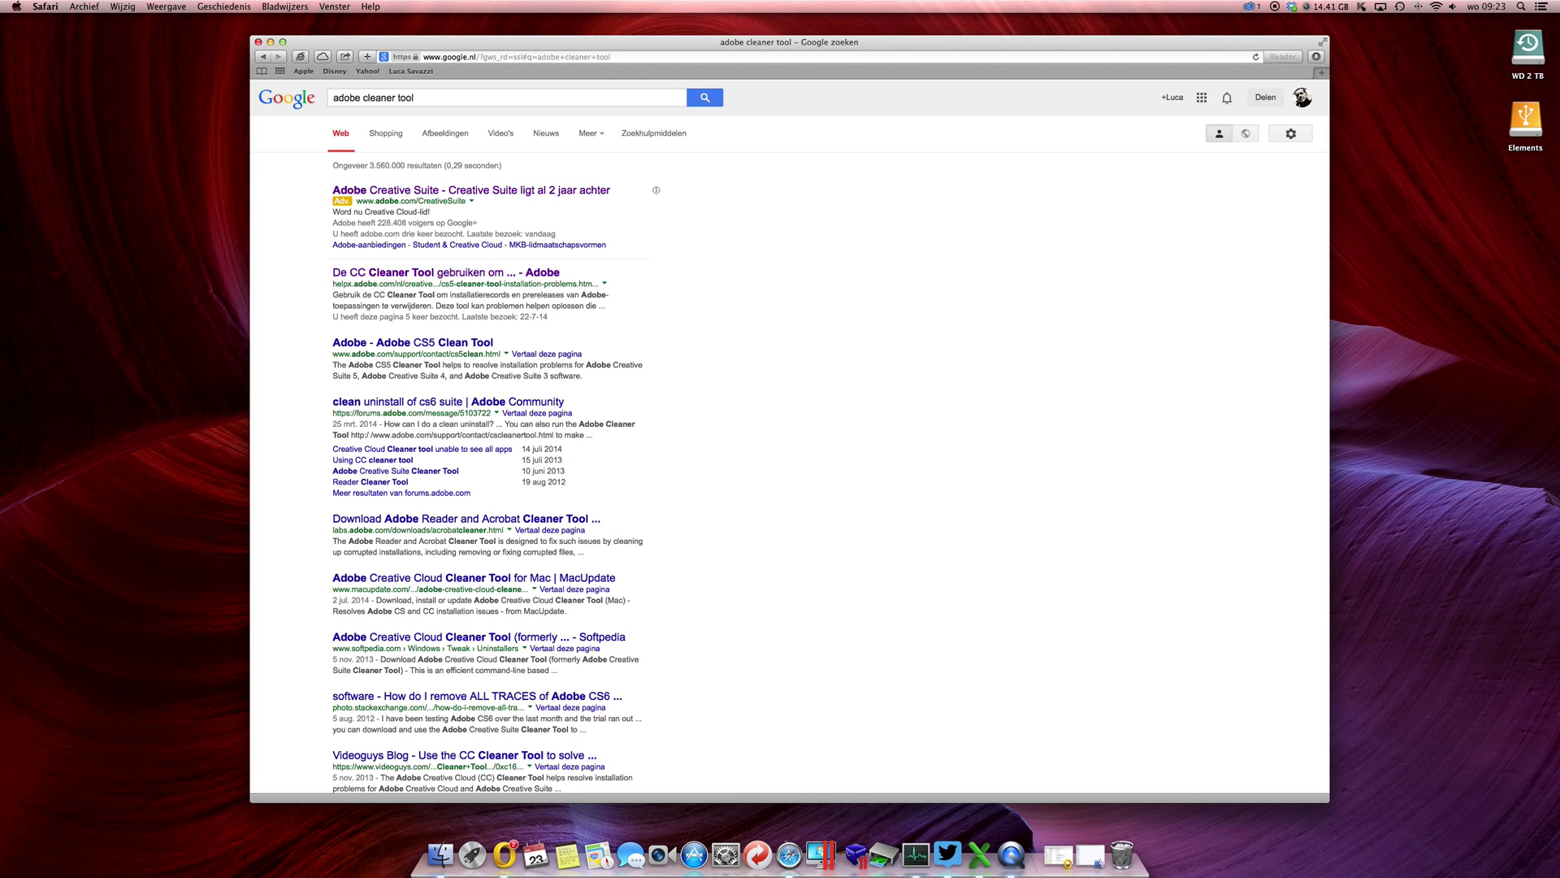
{"action": "left_click", "coordinate": [365, 277]}
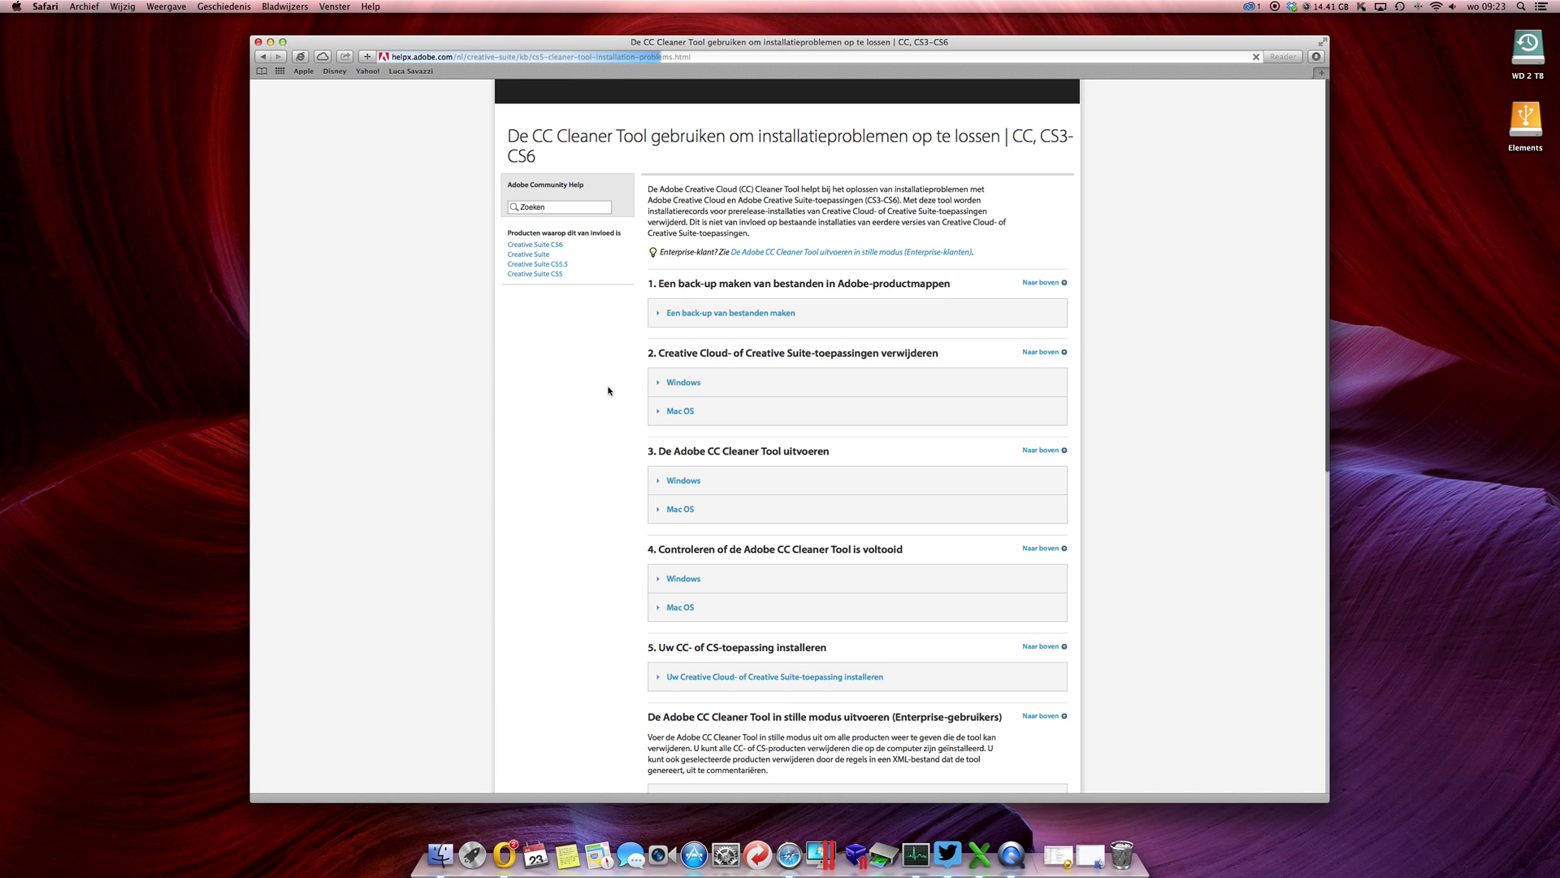
{"action": "scroll", "coordinate": [633, 410], "scroll_direction": "down", "scroll_amount": 2}
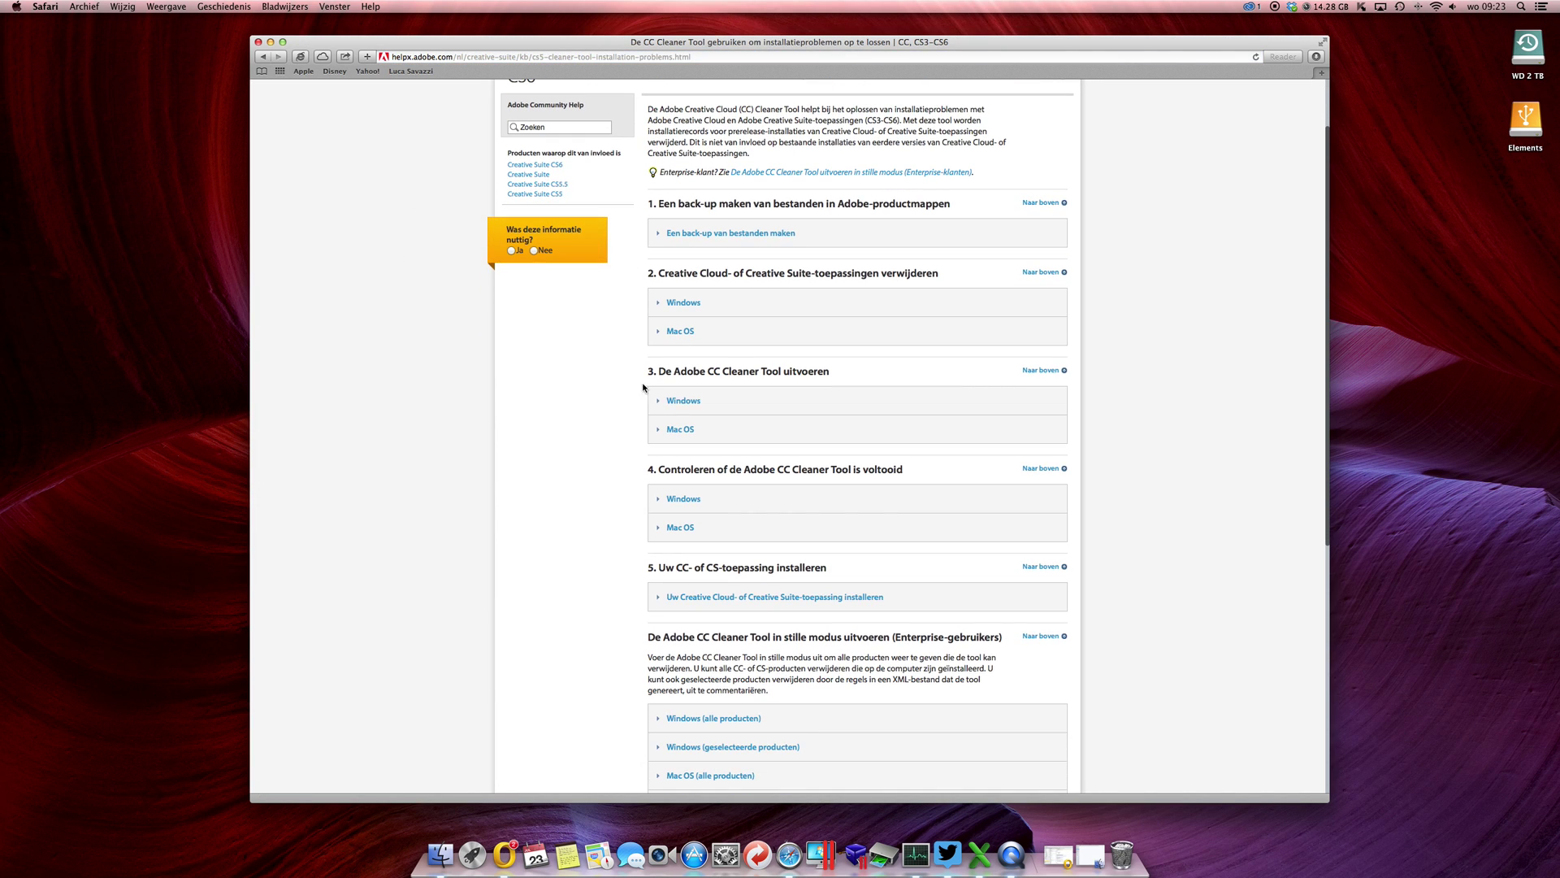
Step: Expand the Mac OS section and download the Cleaner Tool for Macintosh disk image
{"action": "left_click", "coordinate": [675, 430]}
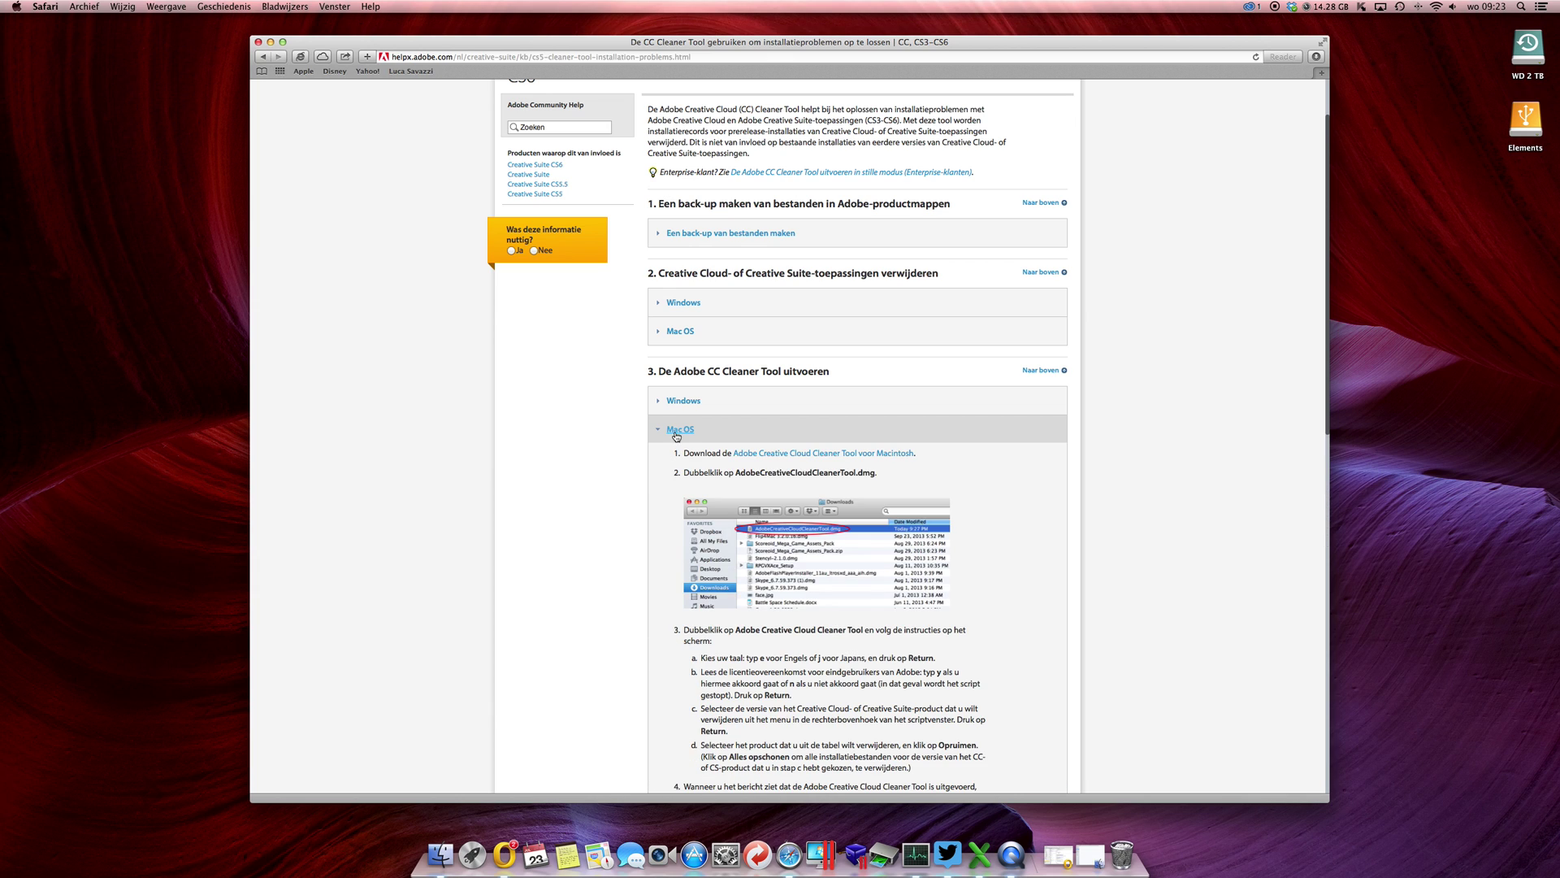
{"action": "left_click", "coordinate": [782, 458]}
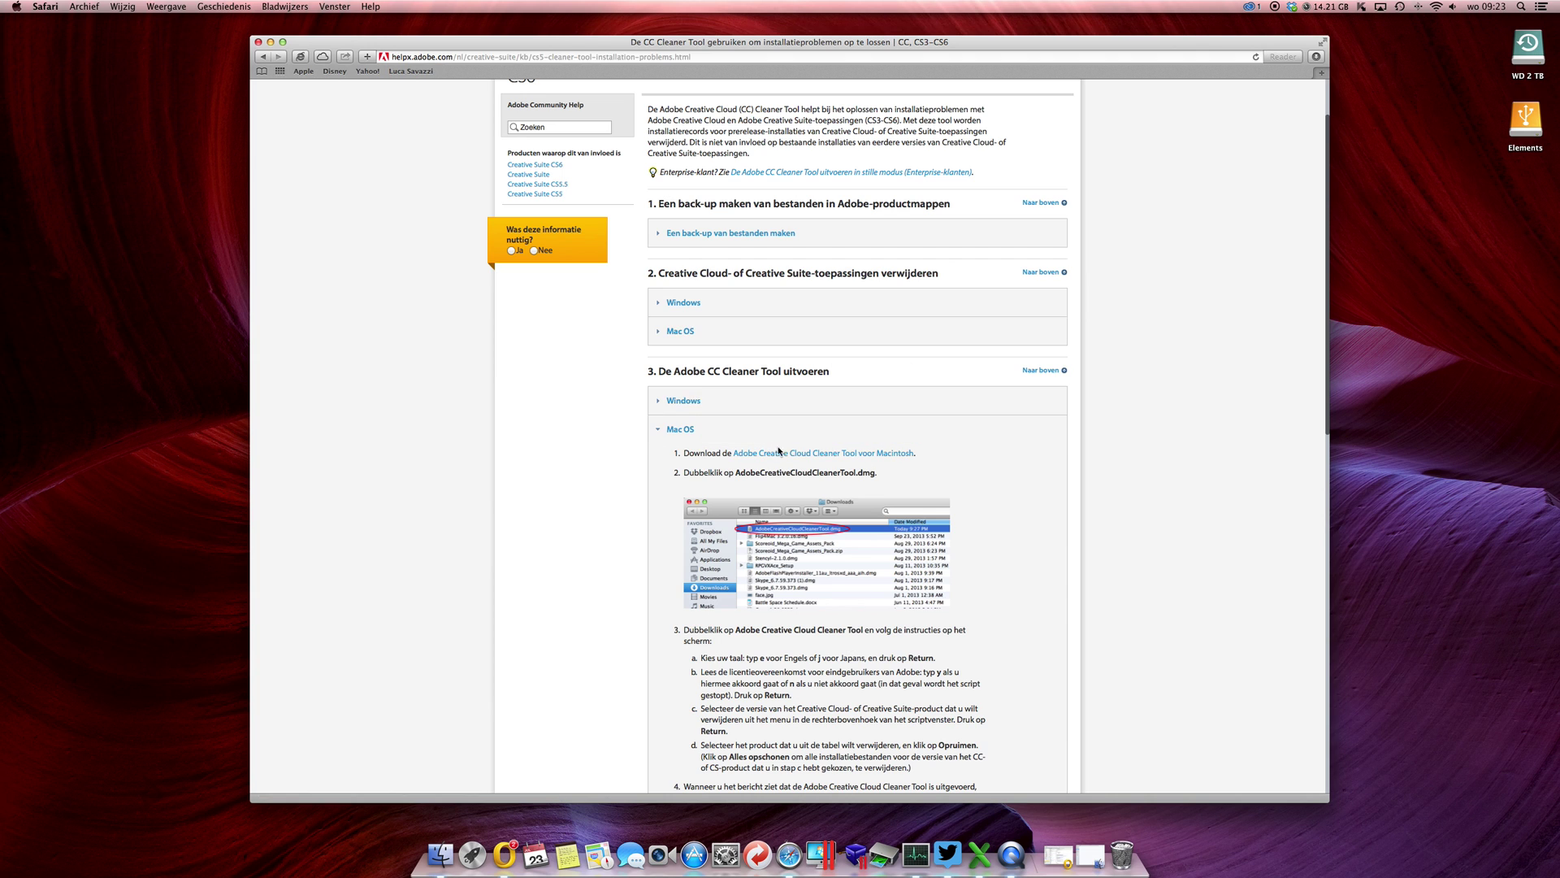
{"action": "left_click", "coordinate": [781, 458]}
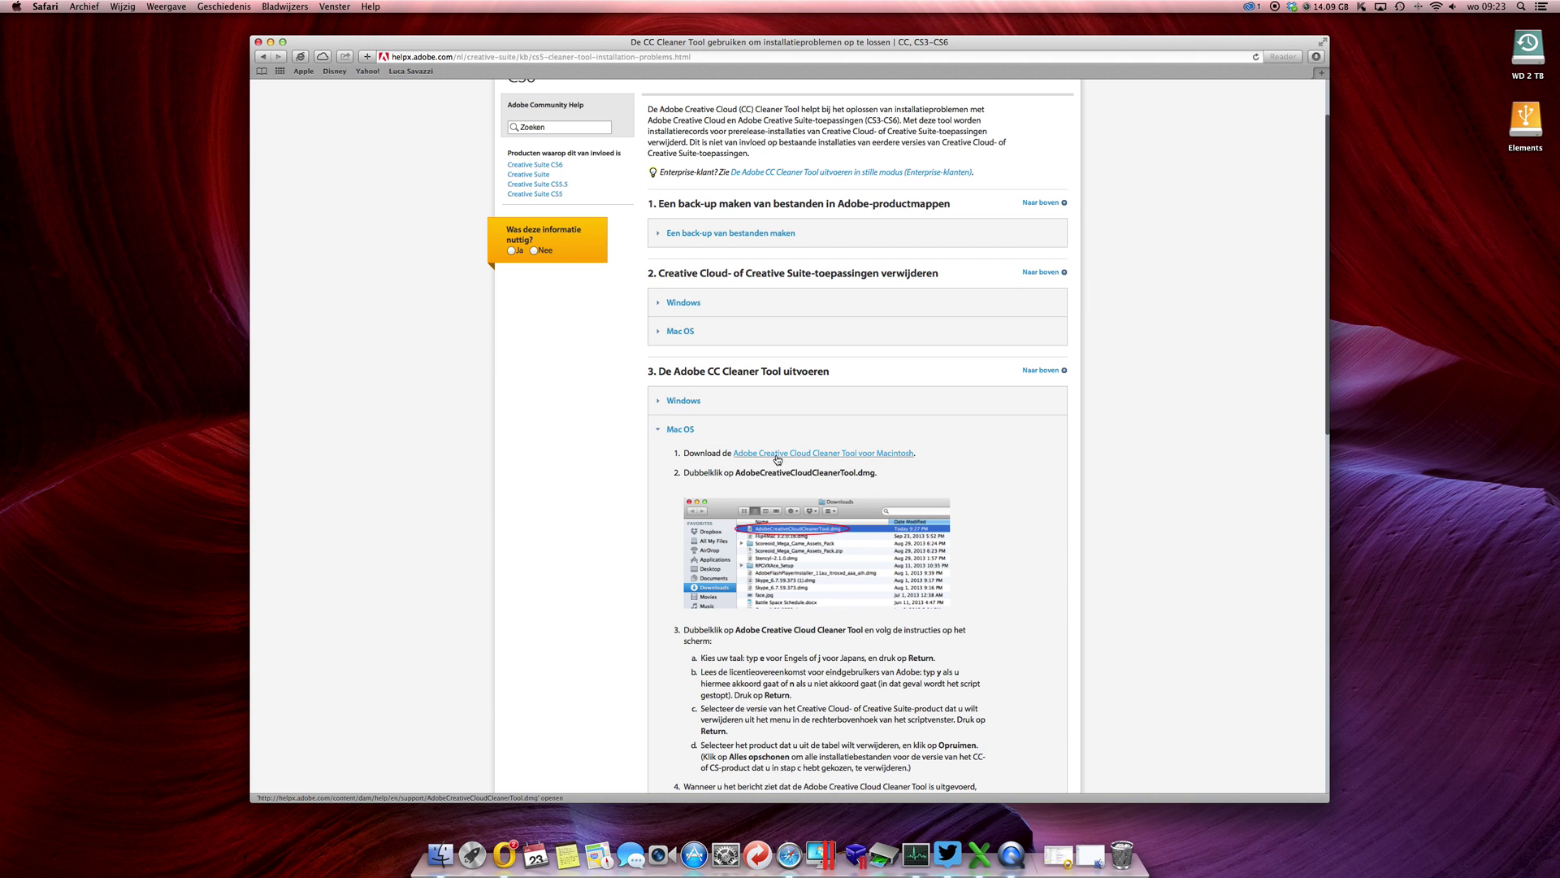
{"action": "left_click", "coordinate": [271, 42]}
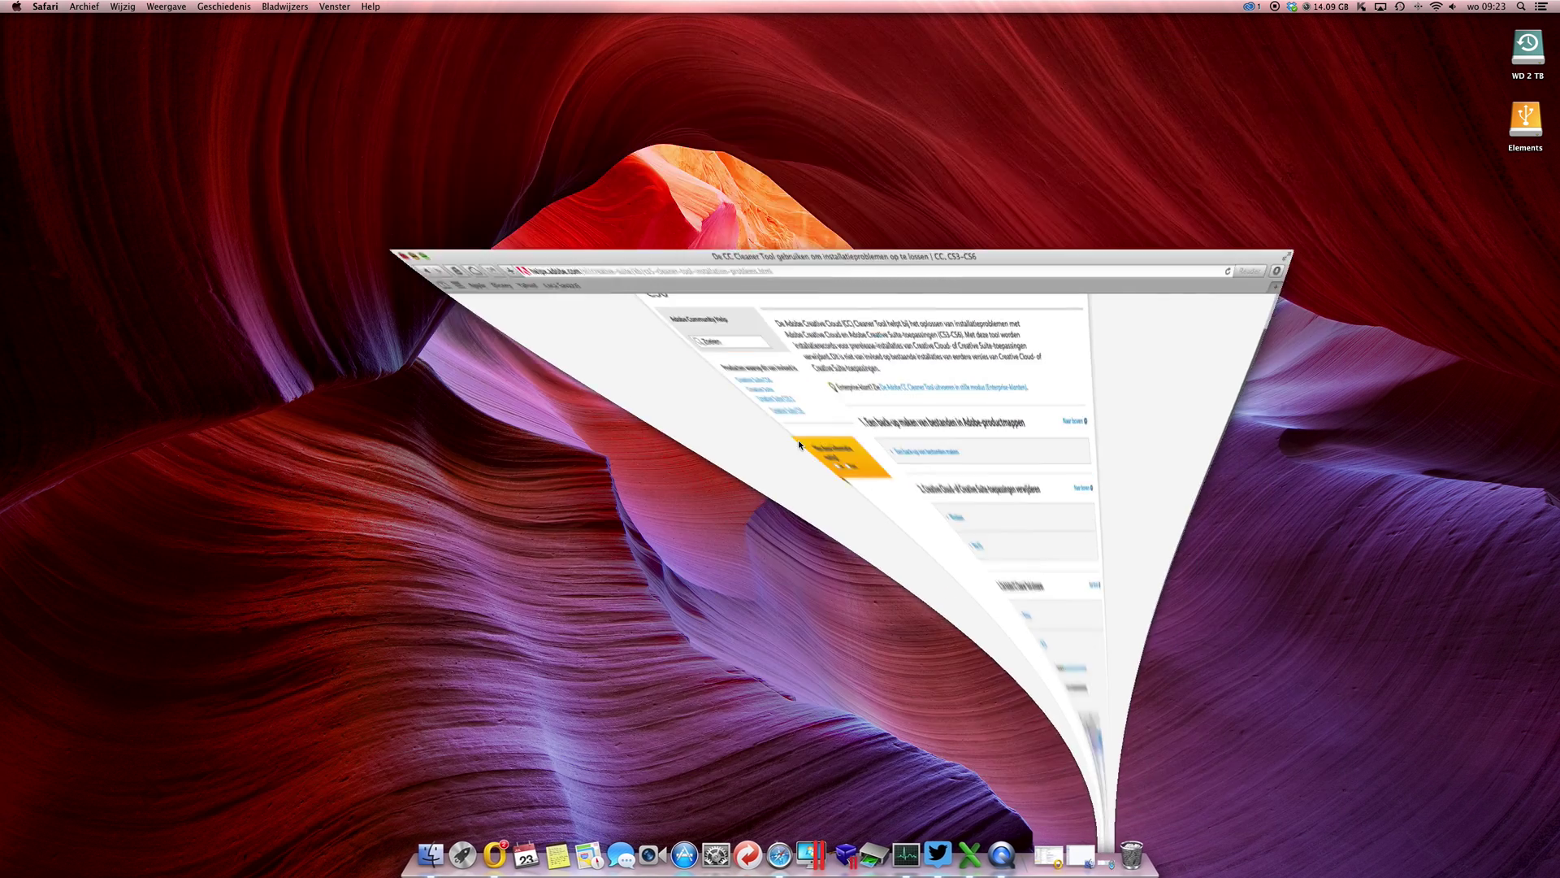
Step: Trash the duplicate Cleaner Tool .dmg in Downloads and open the remaining disk image
{"action": "left_click", "coordinate": [1058, 853]}
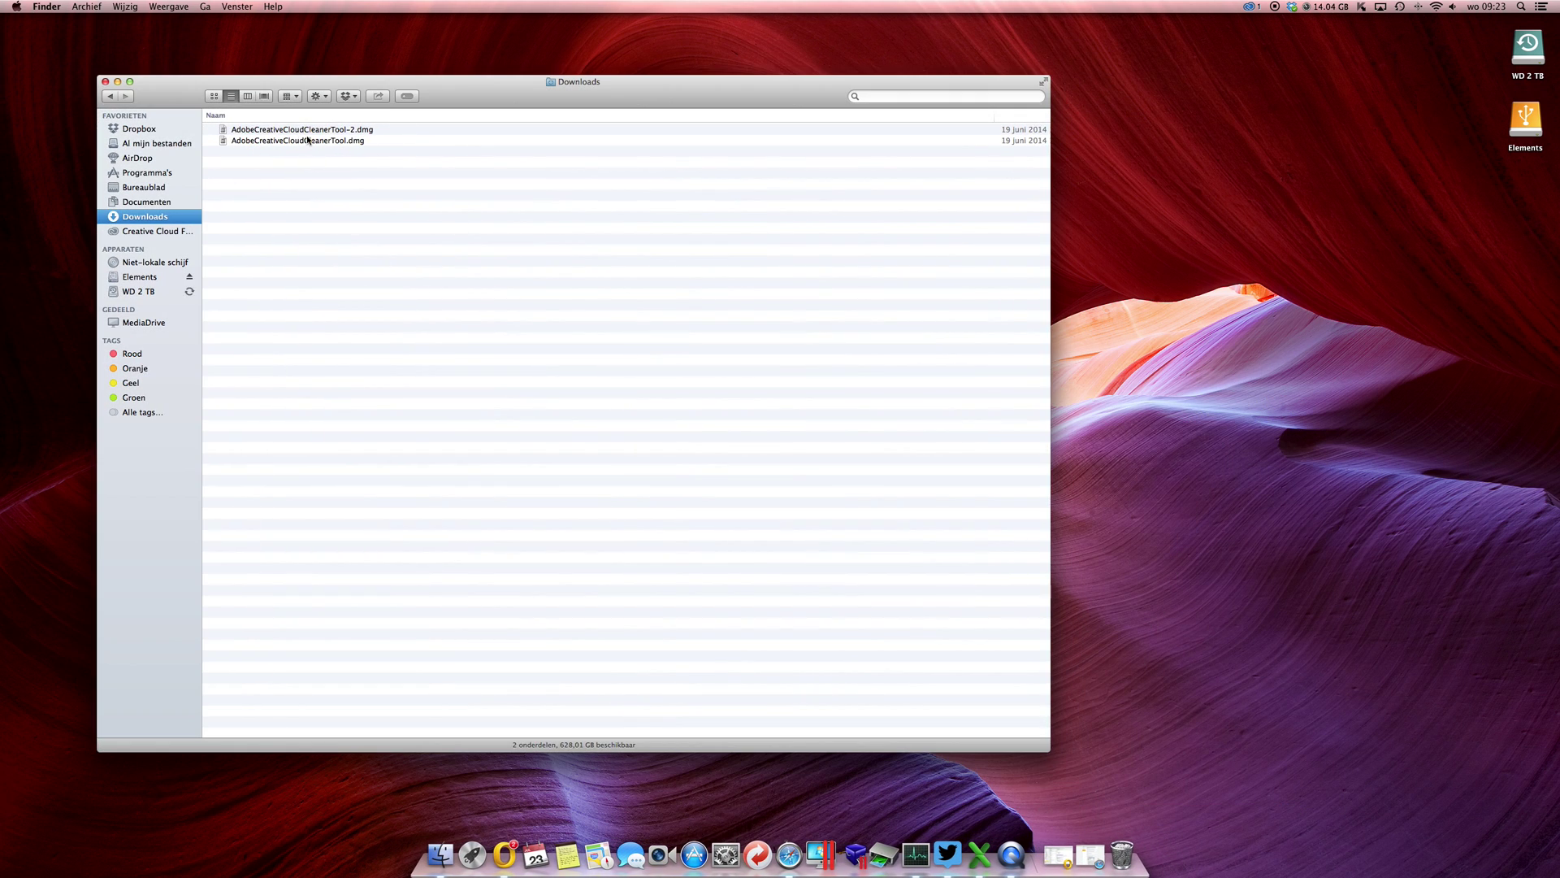
{"action": "left_click_drag", "start_coordinate": [271, 142], "coordinate": [1089, 808]}
{"action": "left_click", "coordinate": [252, 131]}
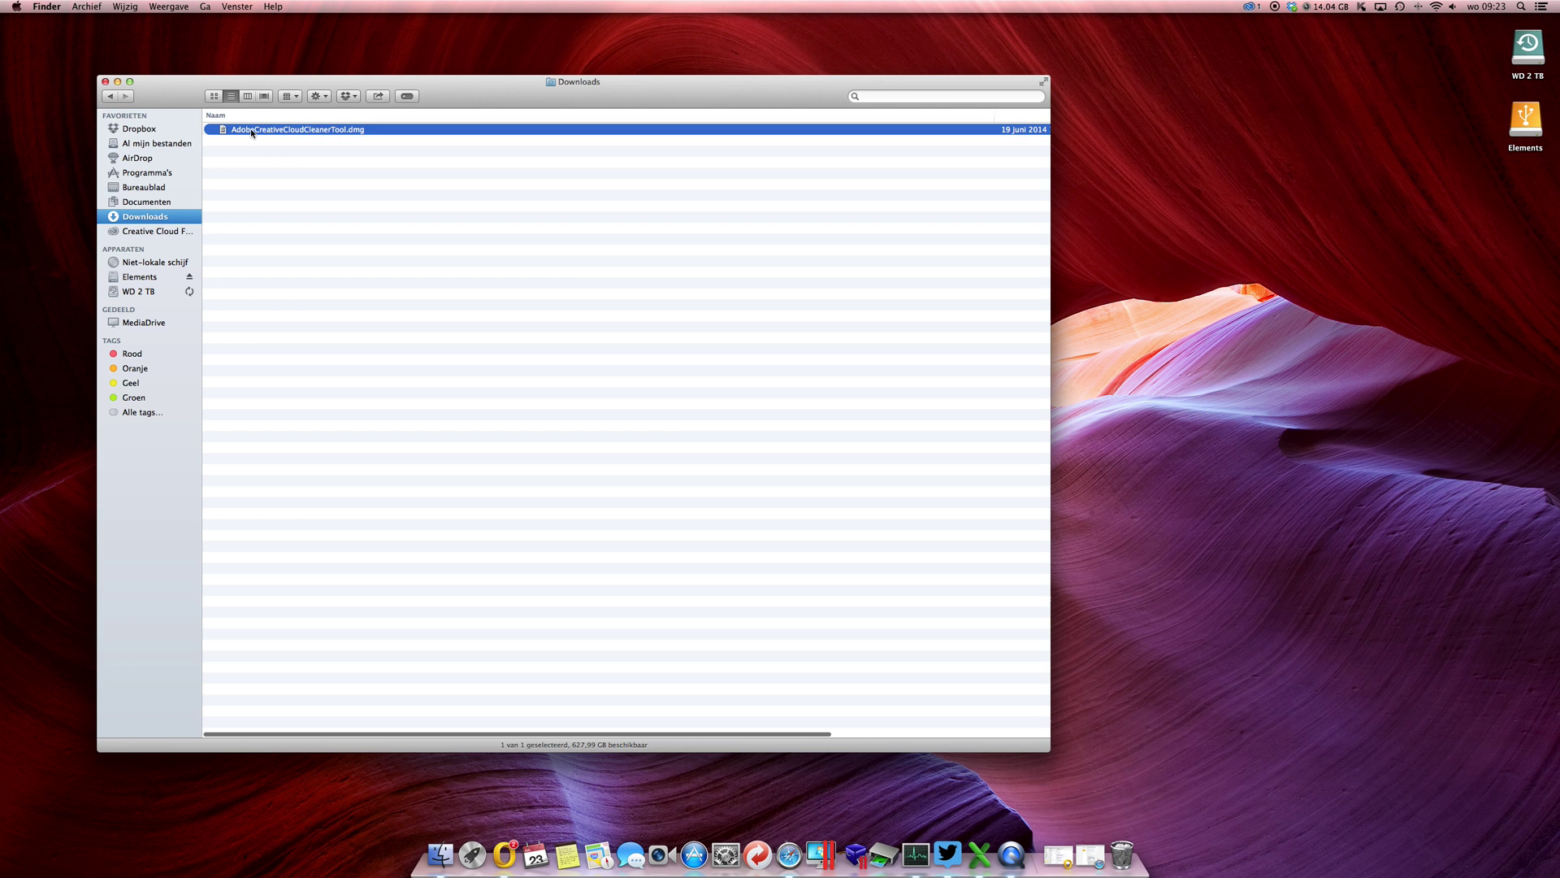
{"action": "double_click", "coordinate": [252, 131]}
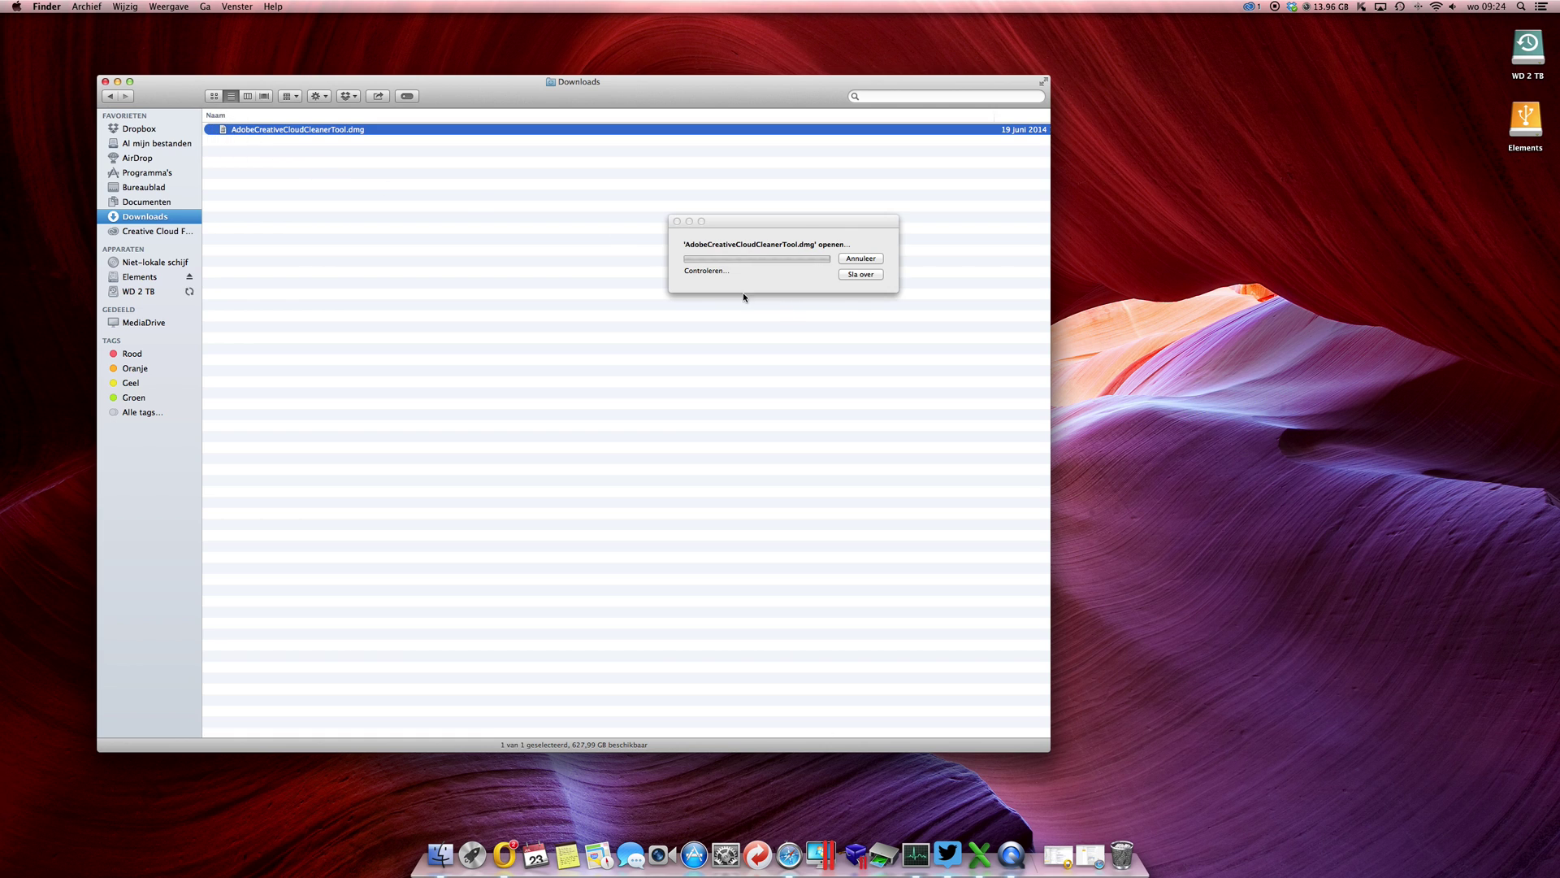
Step: Launch Adobe Creative Cloud Cleaner Tool from the disk image and approve it with the administrator password
{"action": "left_click", "coordinate": [117, 82]}
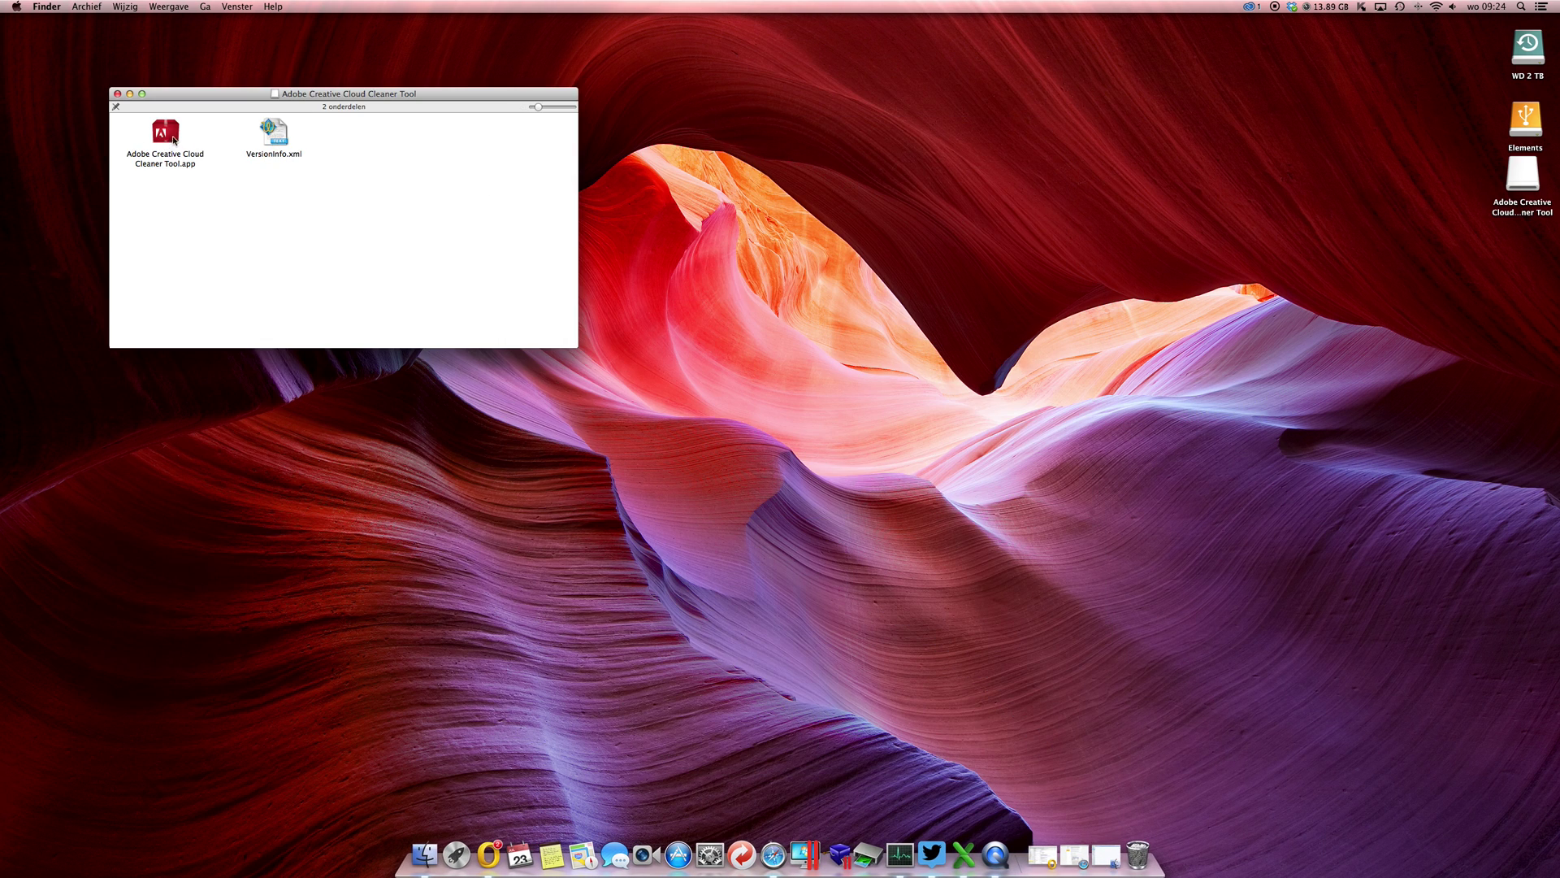
{"action": "double_click", "coordinate": [173, 139]}
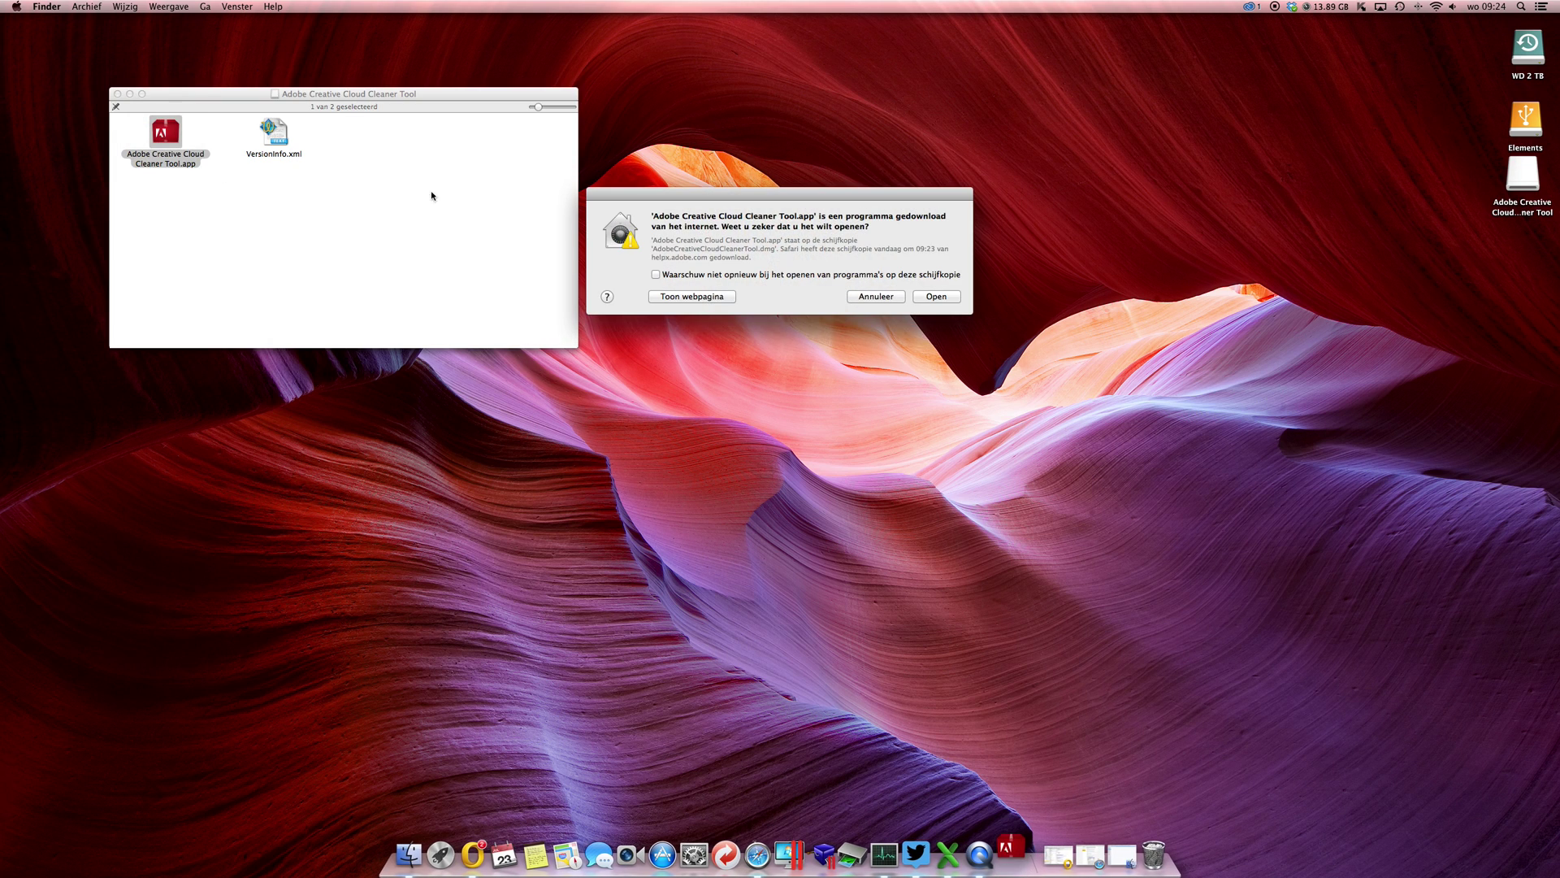
{"action": "key", "text": "Return"}
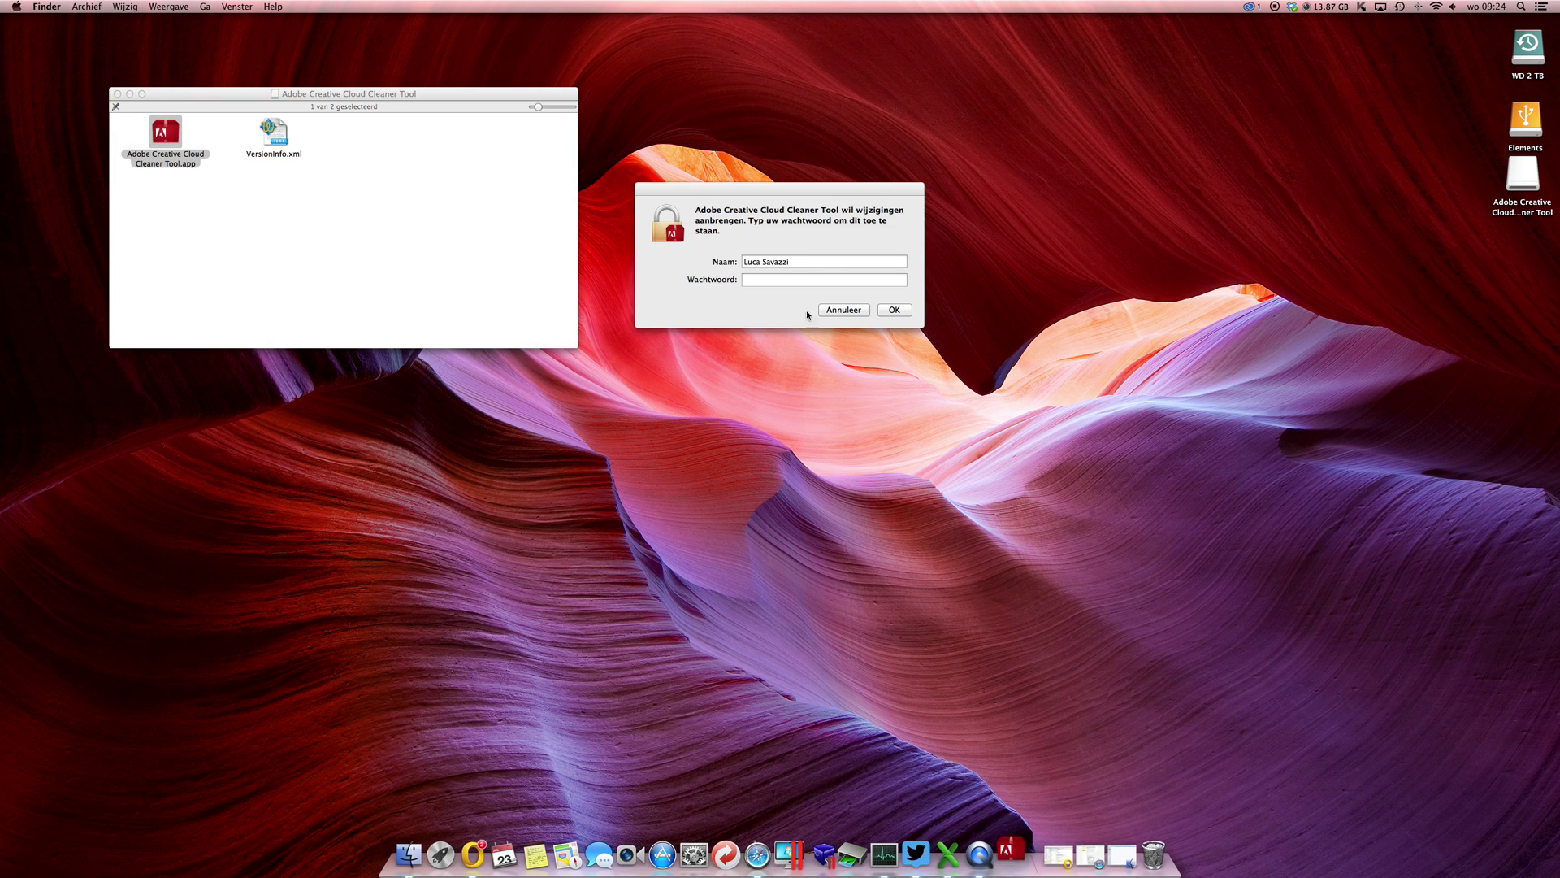
{"action": "type", "text": "•••"}
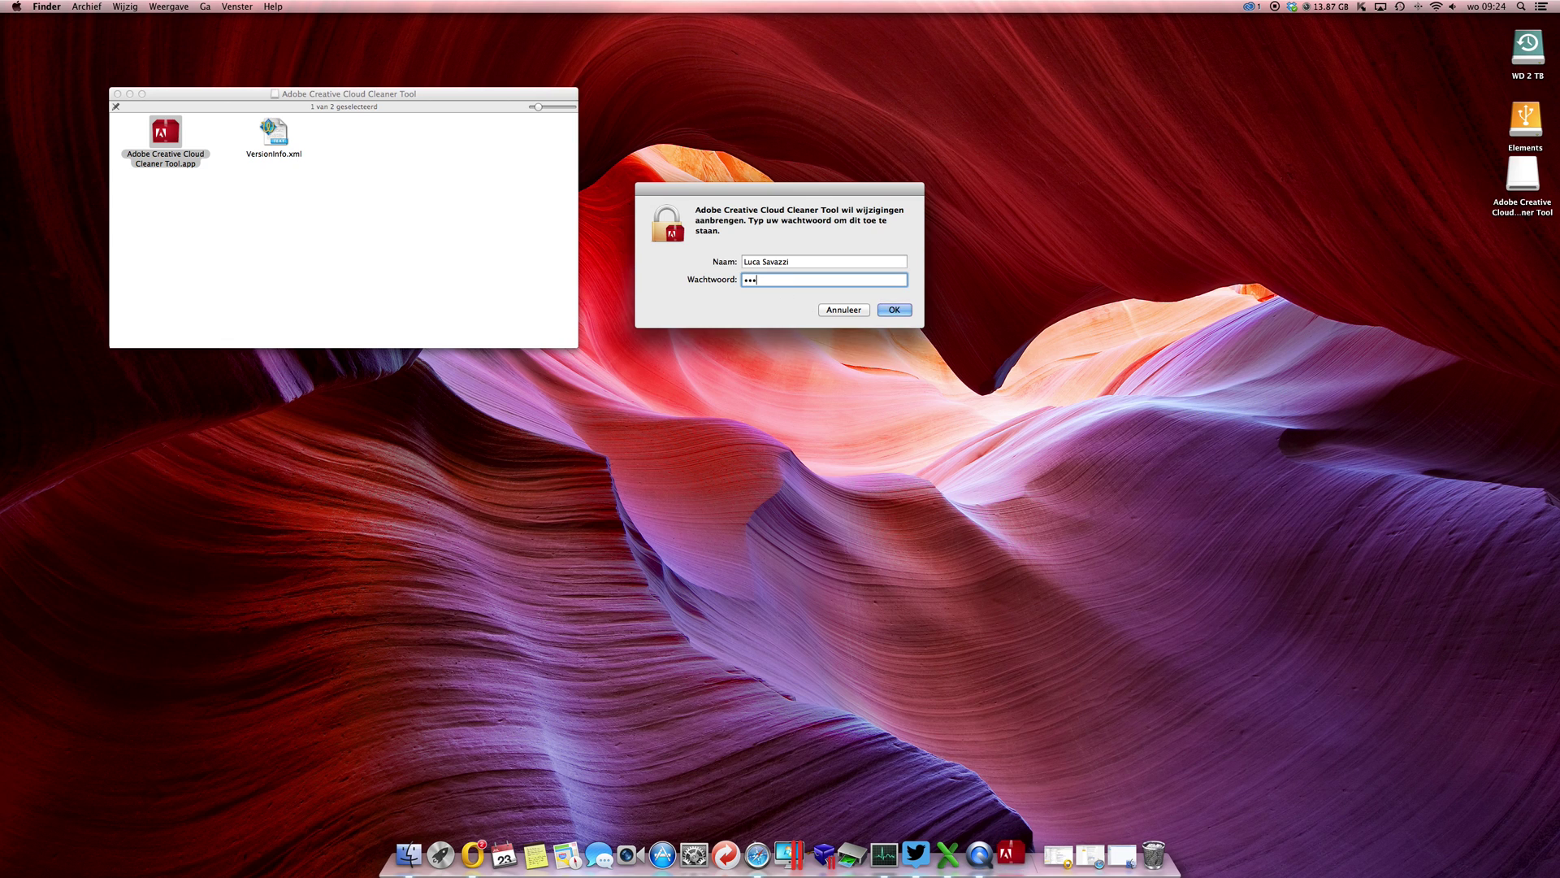
{"action": "type", "text": "•••••"}
{"action": "key", "text": "Return"}
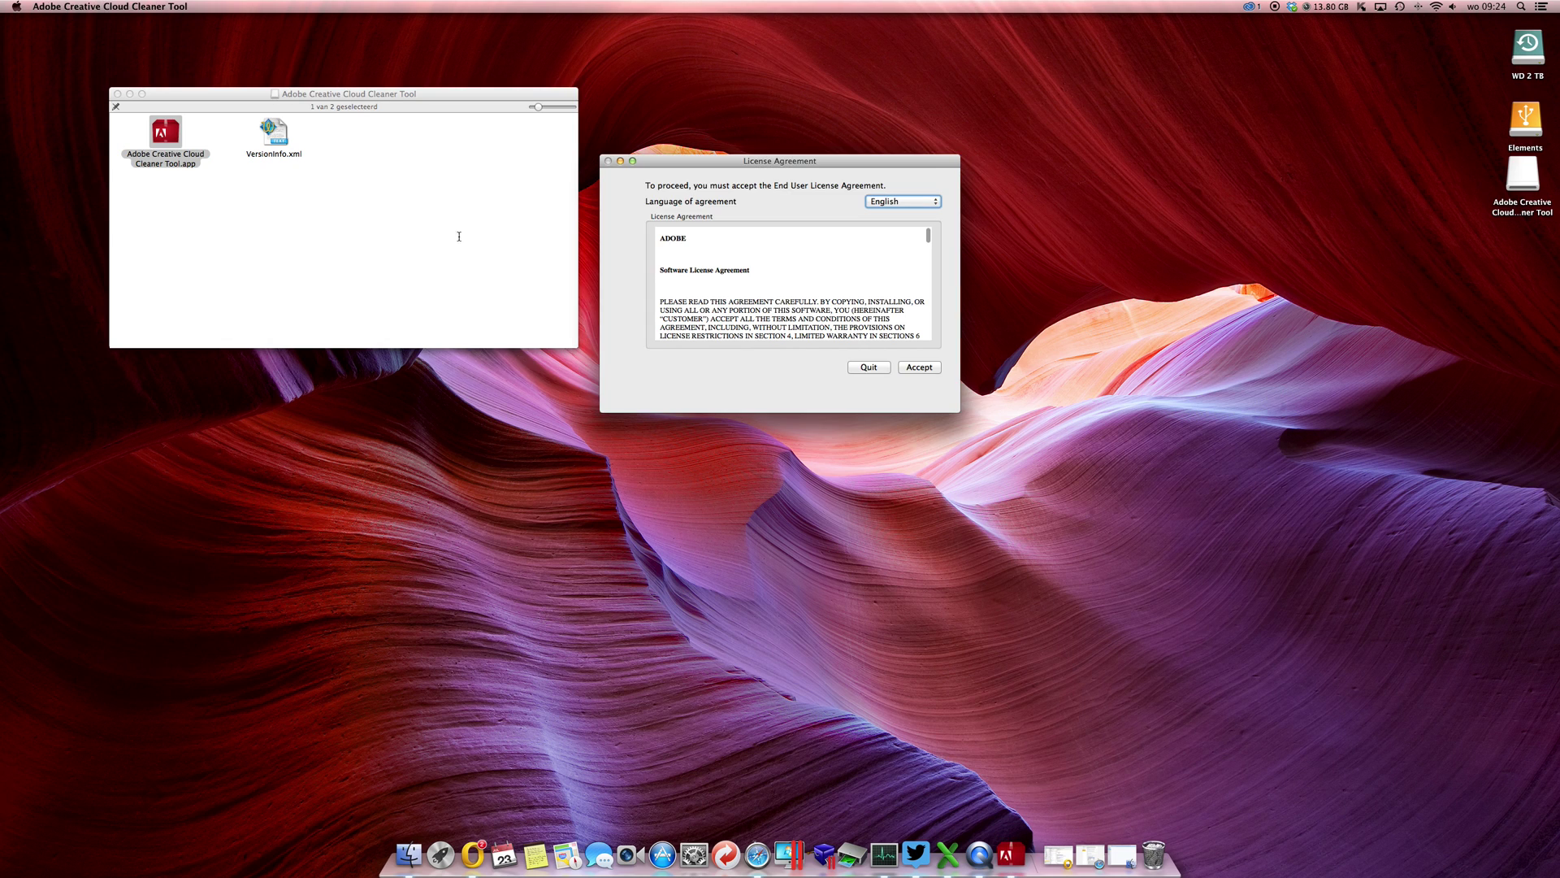
Step: Accept the Cleaner Tool licence agreement and recheck the Creative Cloud apps list
{"action": "left_click", "coordinate": [916, 368]}
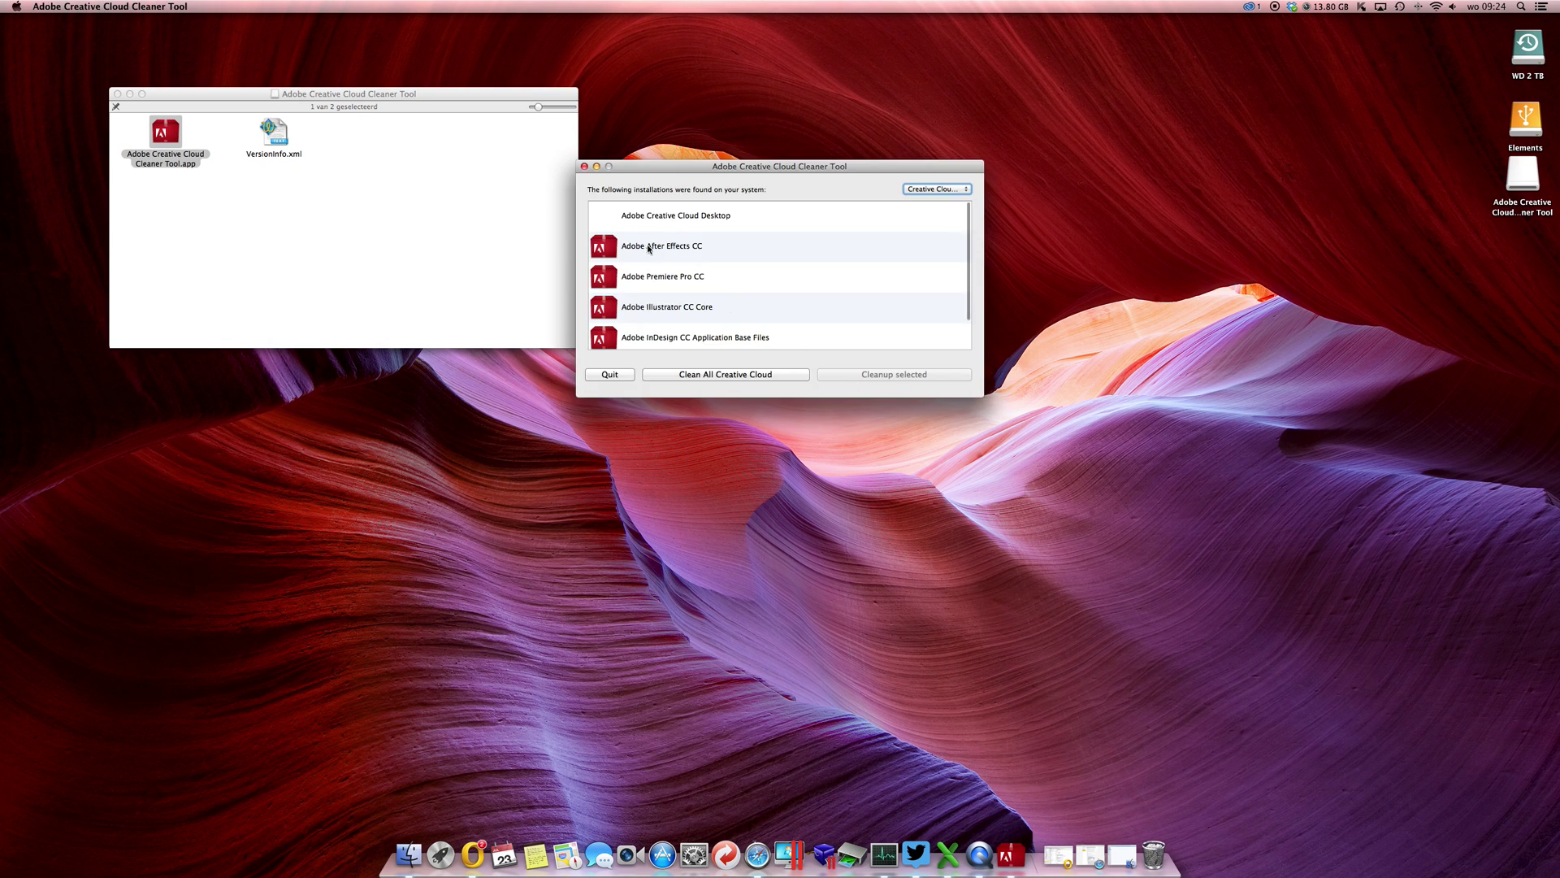
{"action": "left_click", "coordinate": [116, 95]}
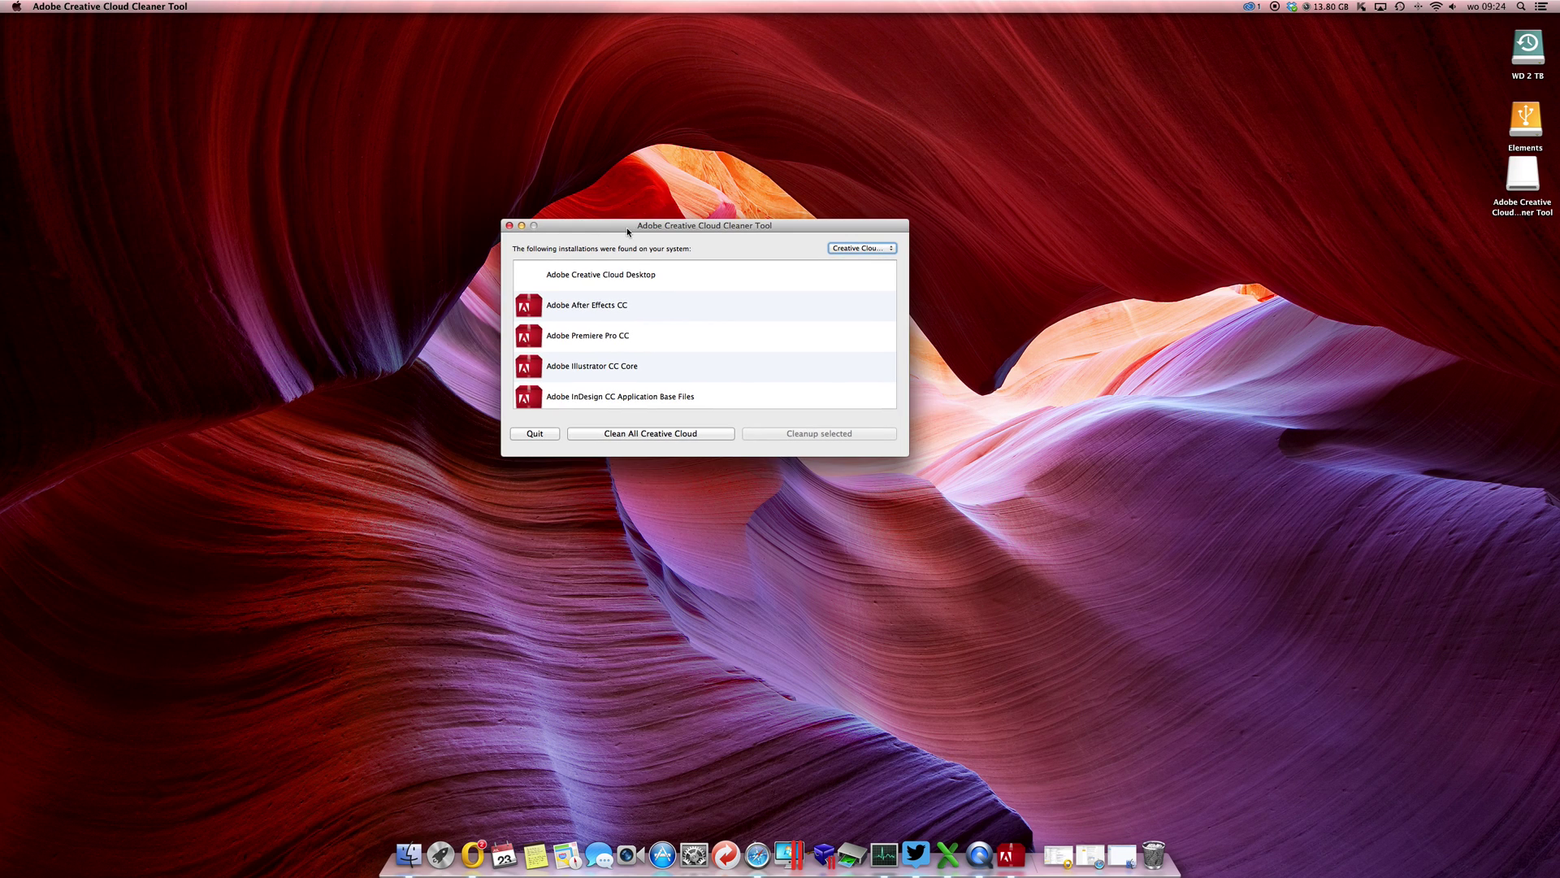
{"action": "left_click", "coordinate": [1252, 8]}
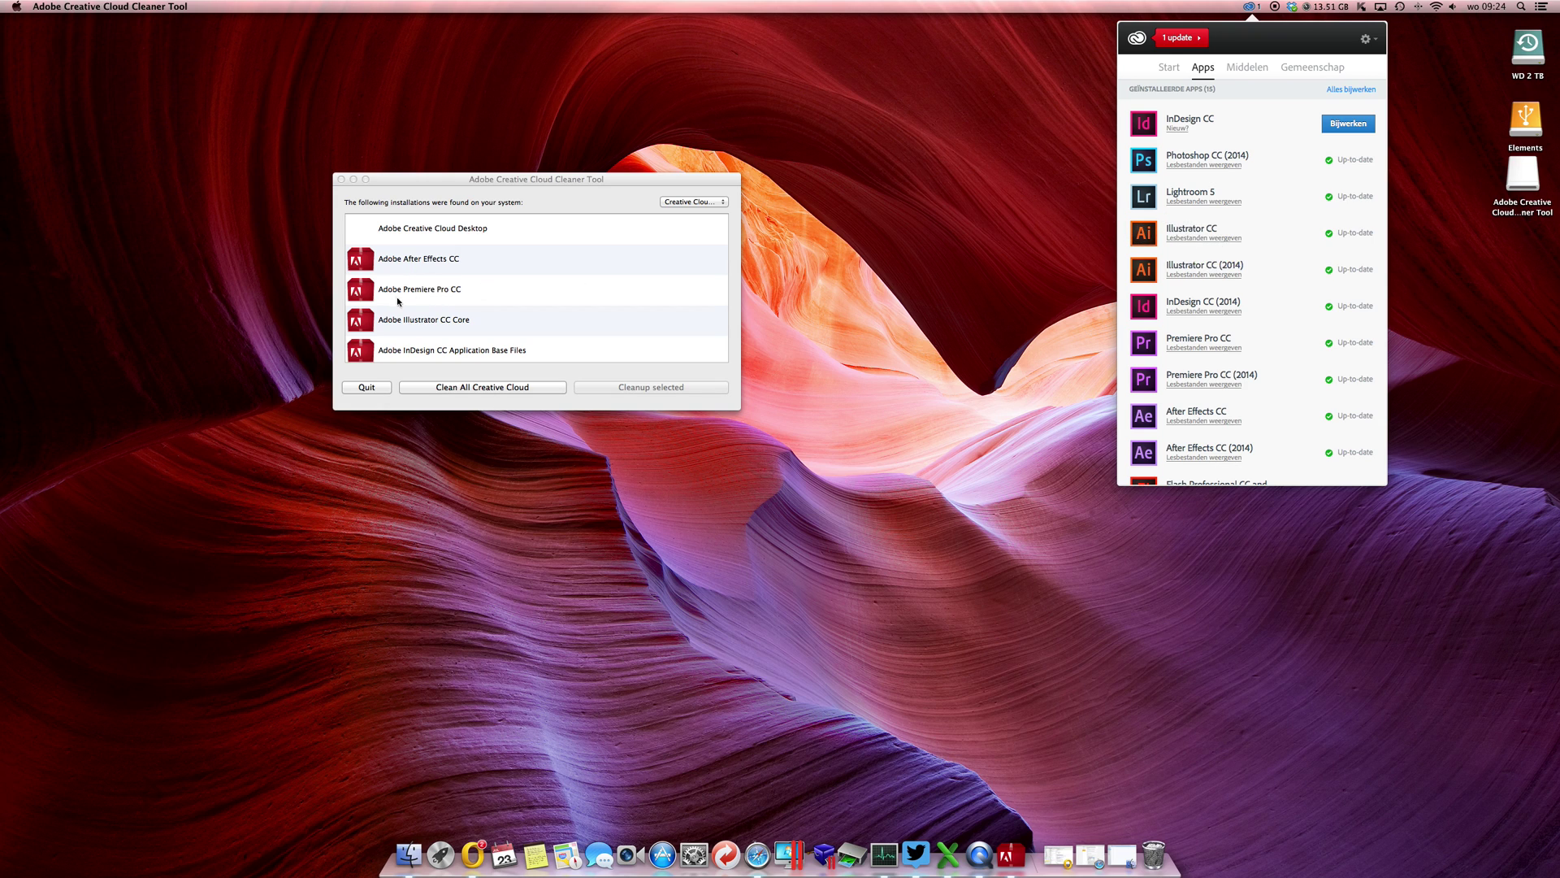
{"action": "scroll", "coordinate": [456, 318], "scroll_direction": "down", "scroll_amount": 1}
Step: Select Adobe Illustrator CC Core, run Cleanup selected and Try uninstall, confirming removal with preferences
{"action": "left_click", "coordinate": [457, 330]}
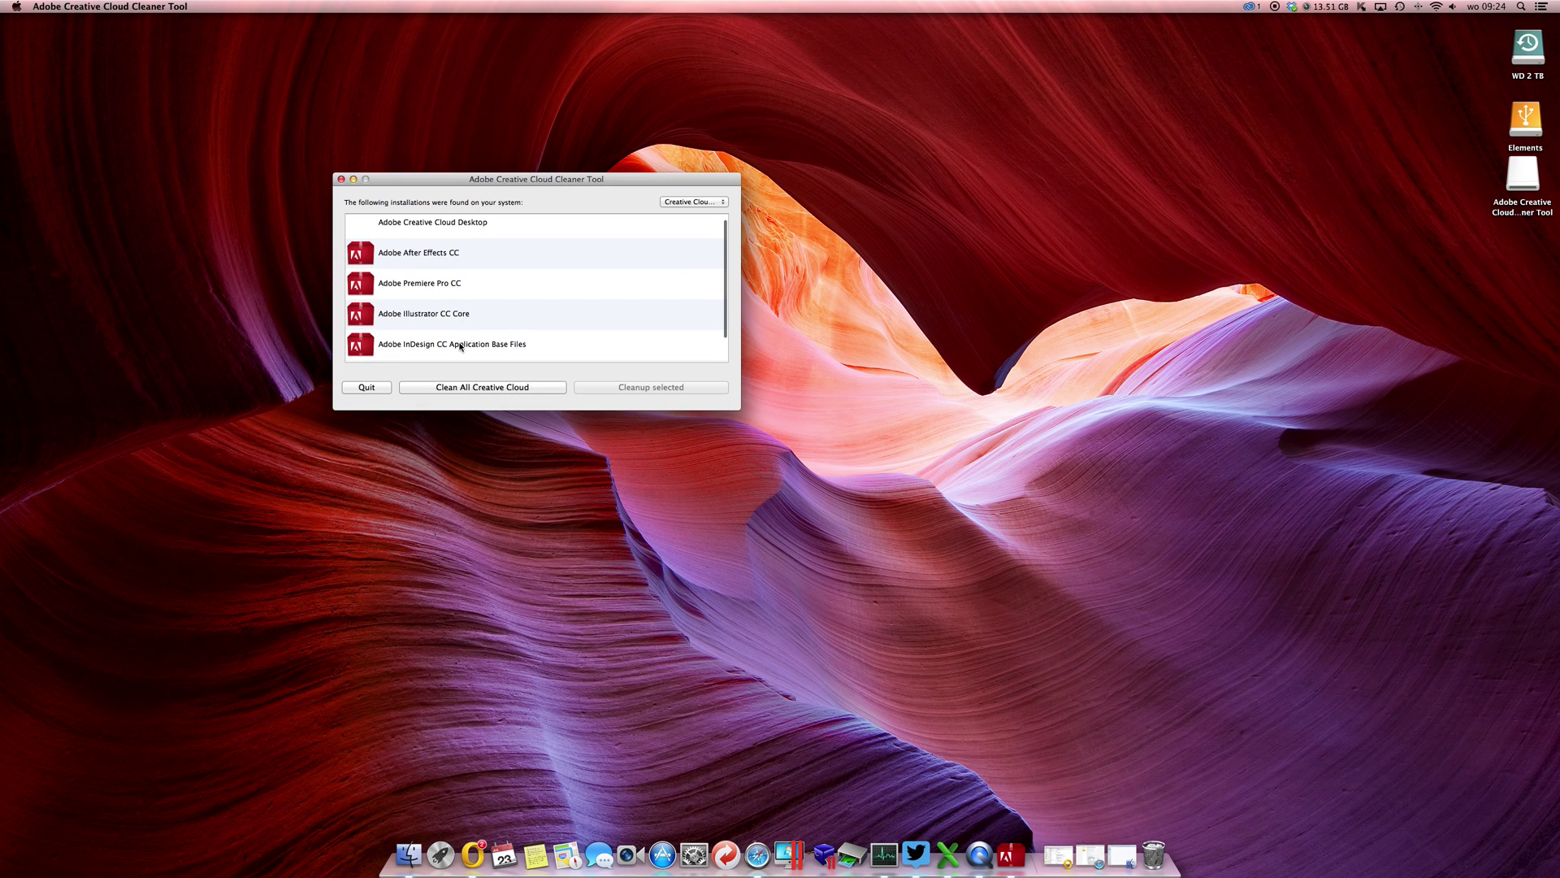
{"action": "left_click", "coordinate": [443, 317]}
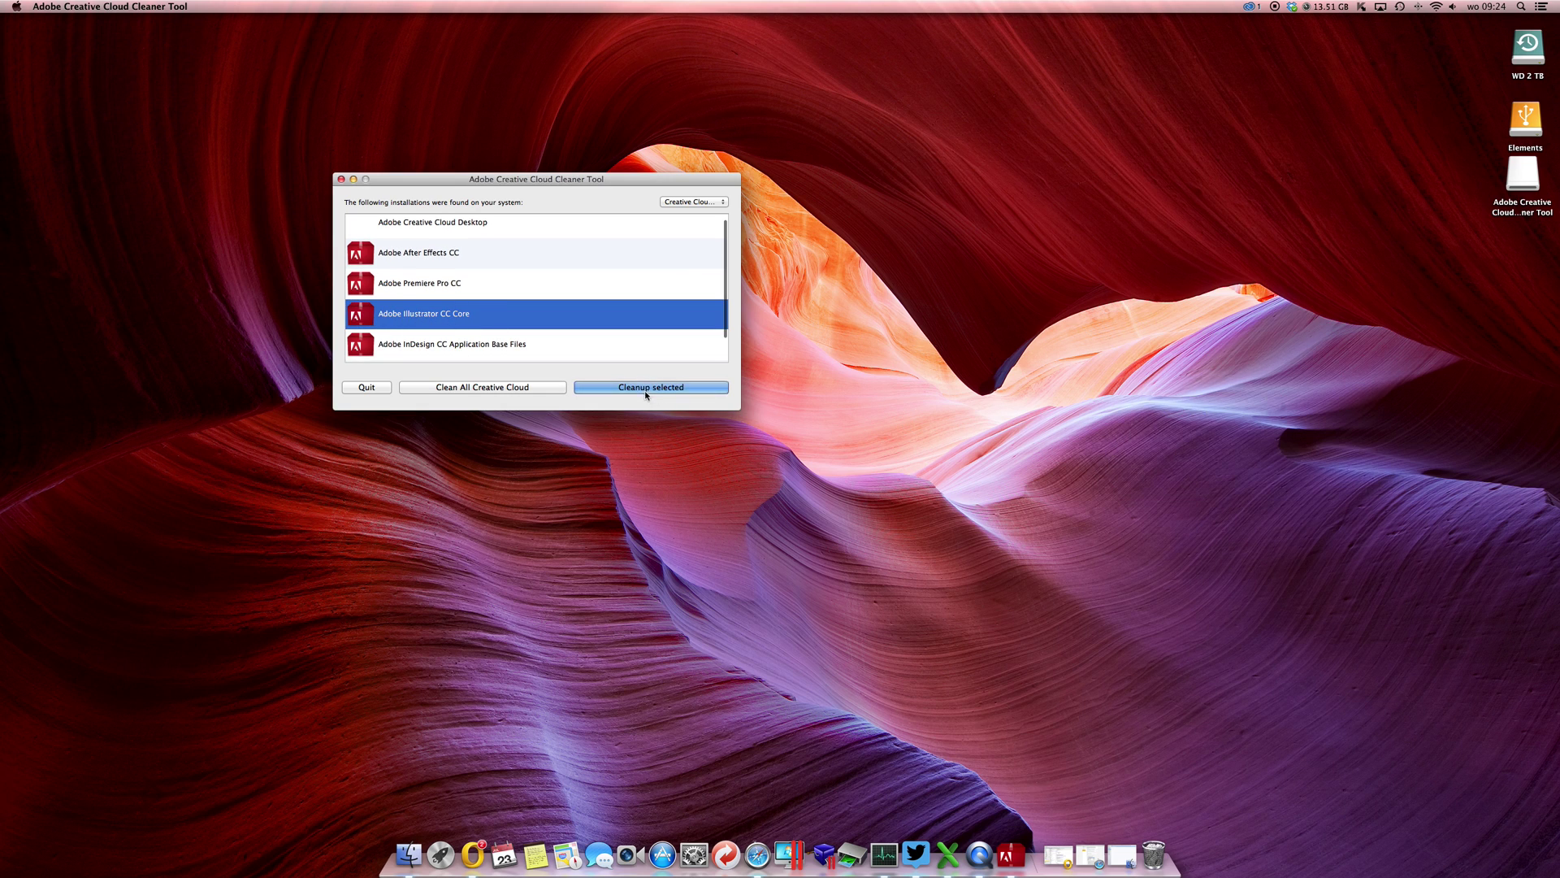
{"action": "left_click", "coordinate": [638, 388]}
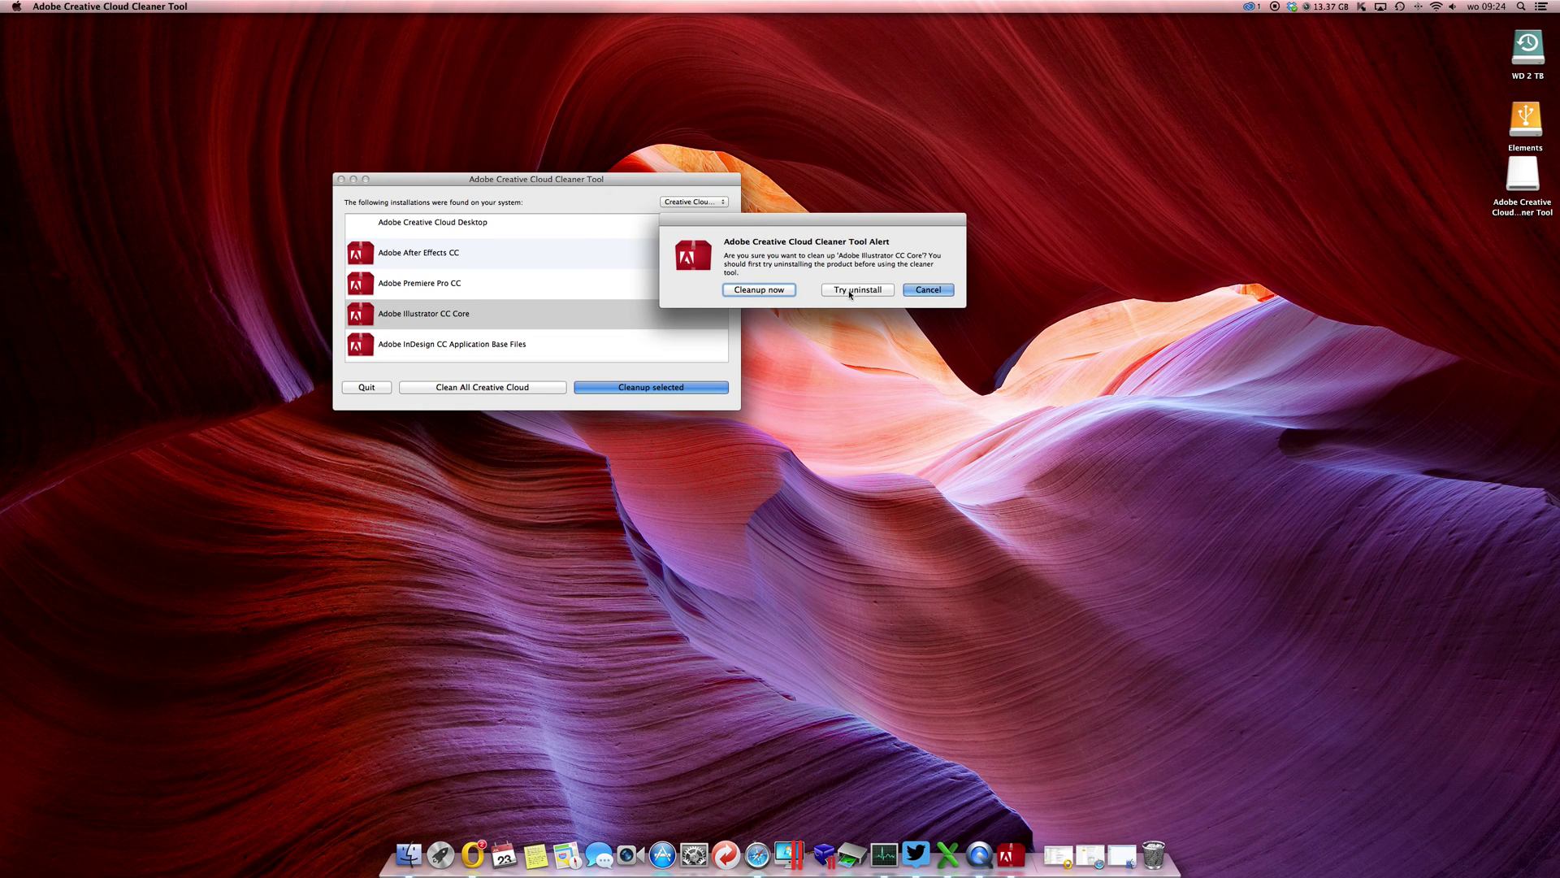
{"action": "left_click", "coordinate": [850, 292]}
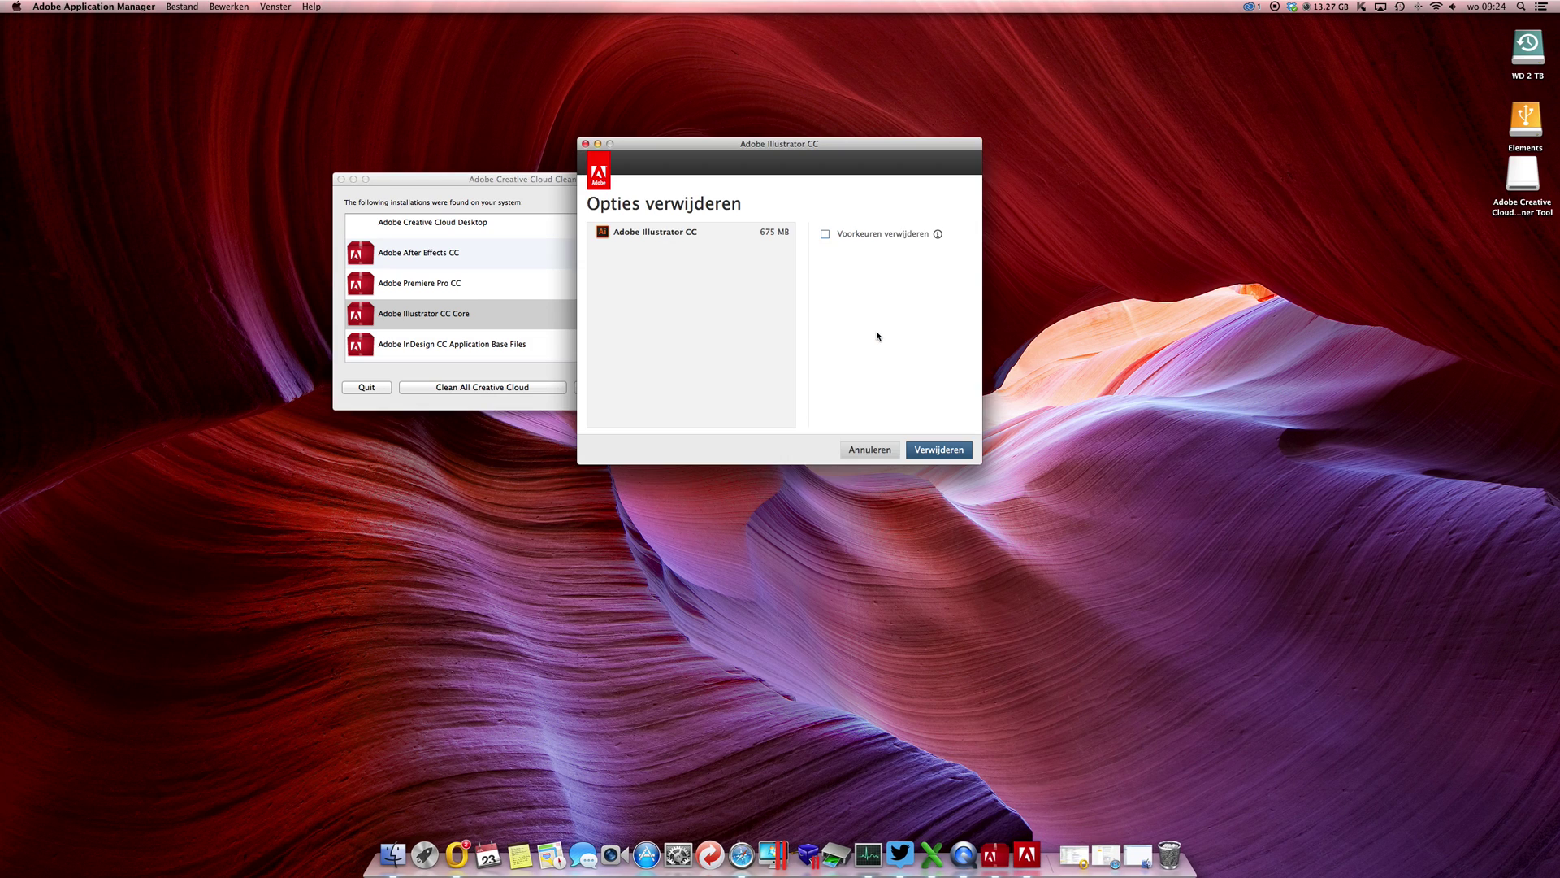
{"action": "left_click", "coordinate": [937, 448]}
Step: Enter the administrator password so Illustrator CC starts uninstalling
{"action": "type", "text": "•"}
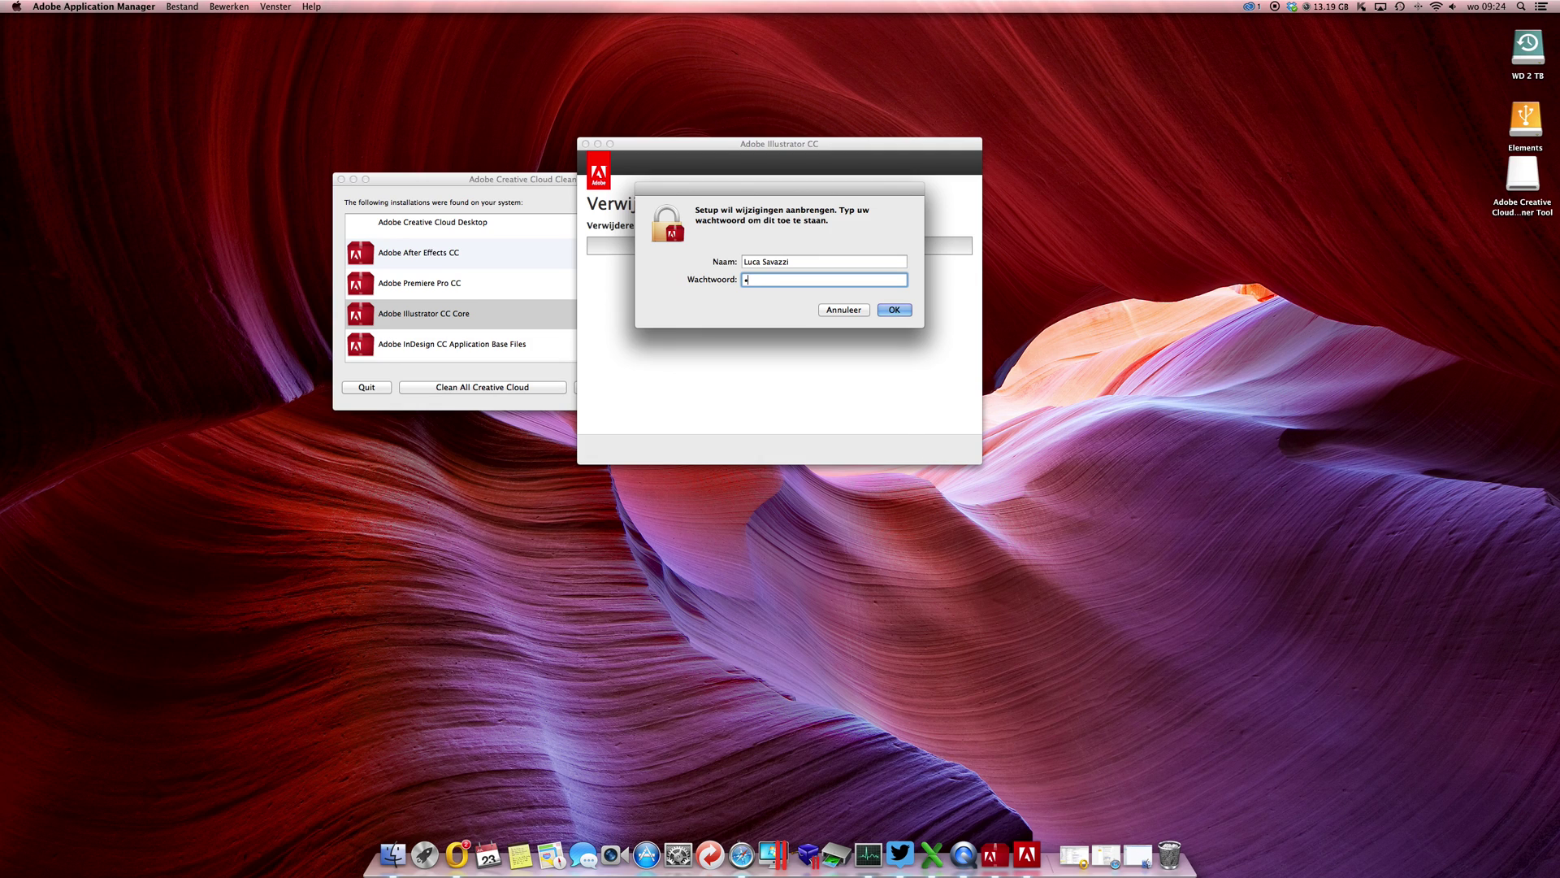
{"action": "type", "text": "••••••"}
{"action": "key", "text": "Return"}
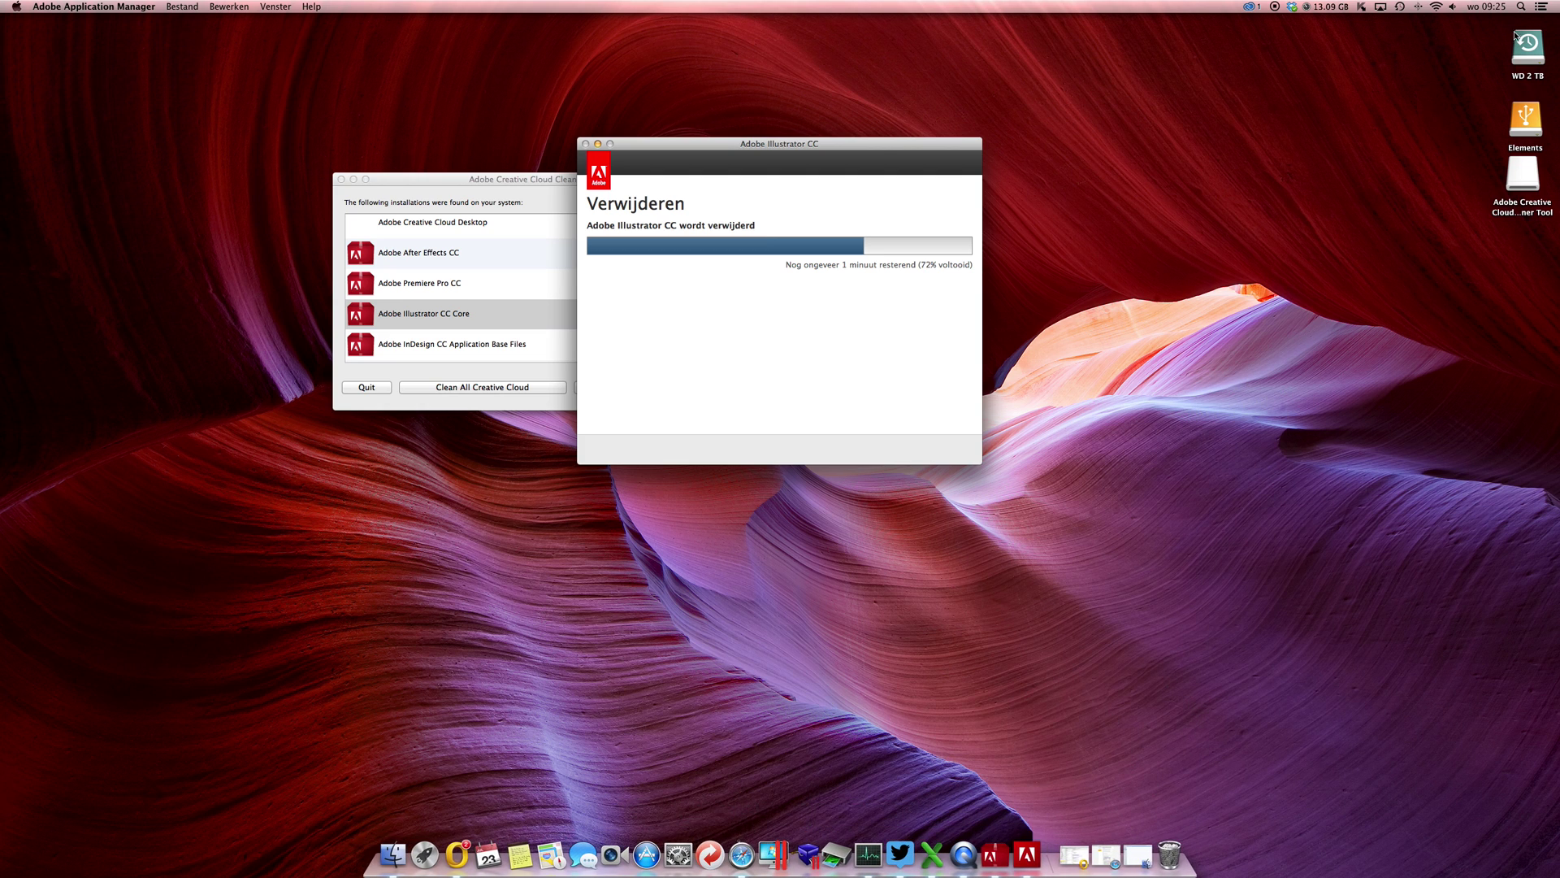
{"action": "left_click", "coordinate": [1522, 8]}
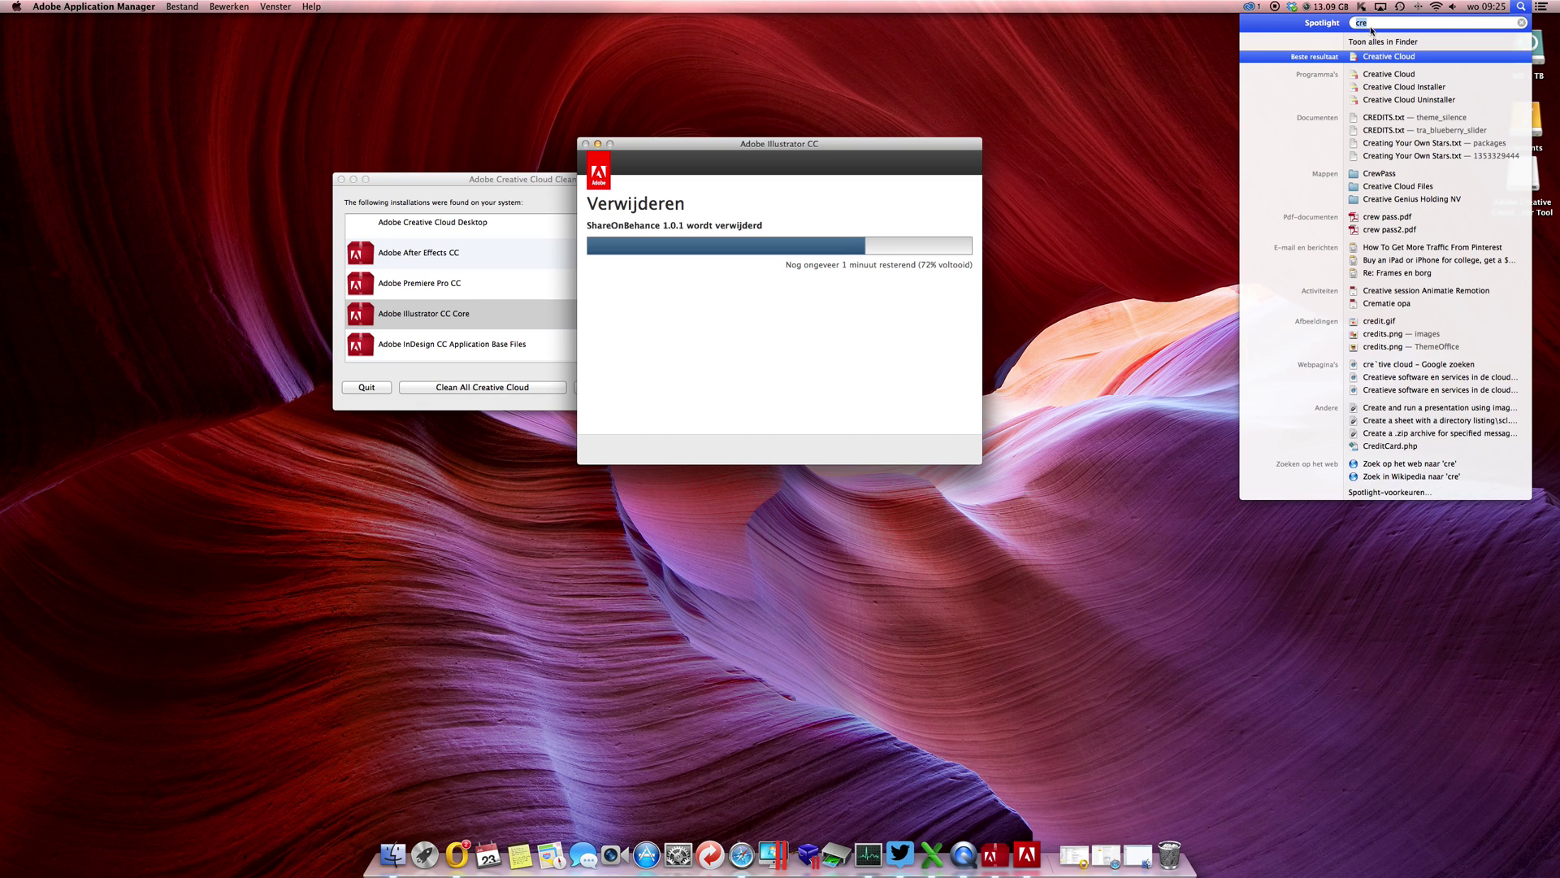
{"action": "type", "text": "ac"}
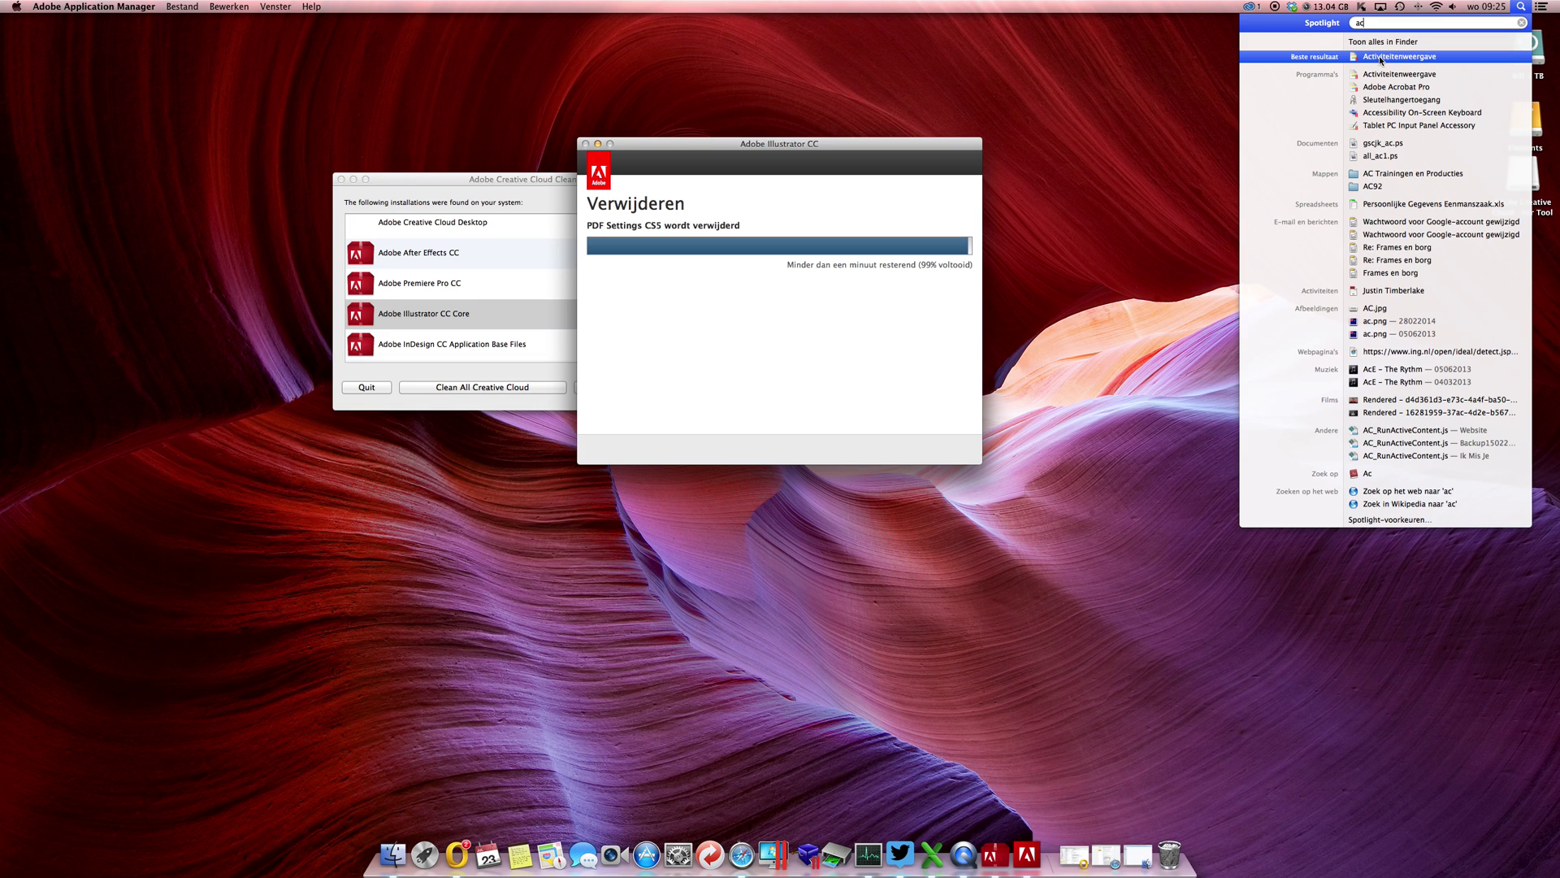
{"action": "left_click", "coordinate": [1379, 57]}
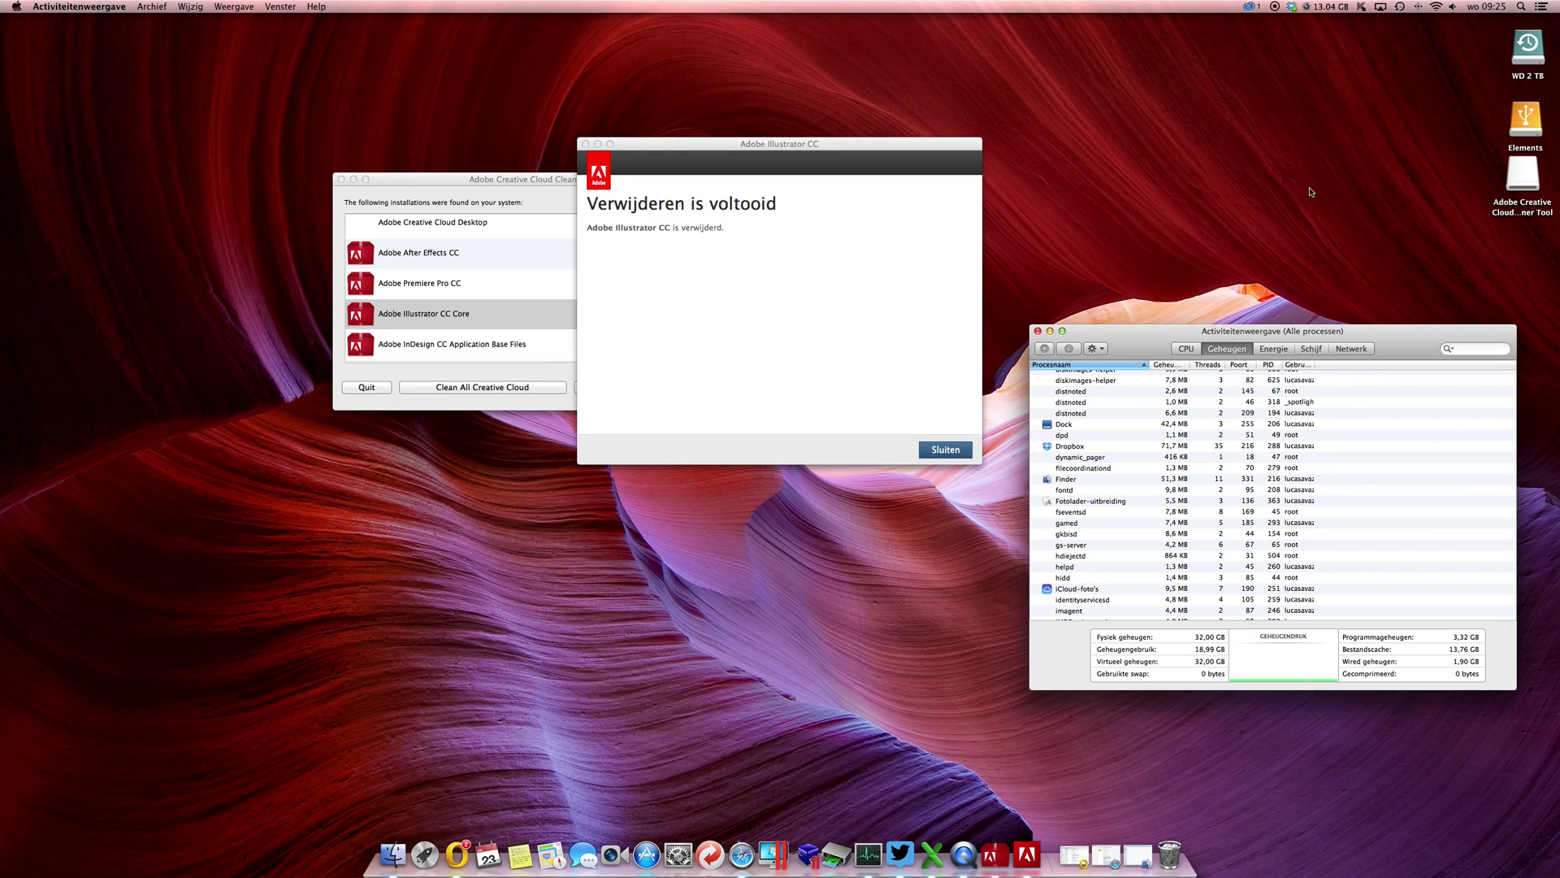
{"action": "left_click", "coordinate": [1068, 367]}
{"action": "scroll", "coordinate": [1128, 444], "scroll_direction": "down", "scroll_amount": 15}
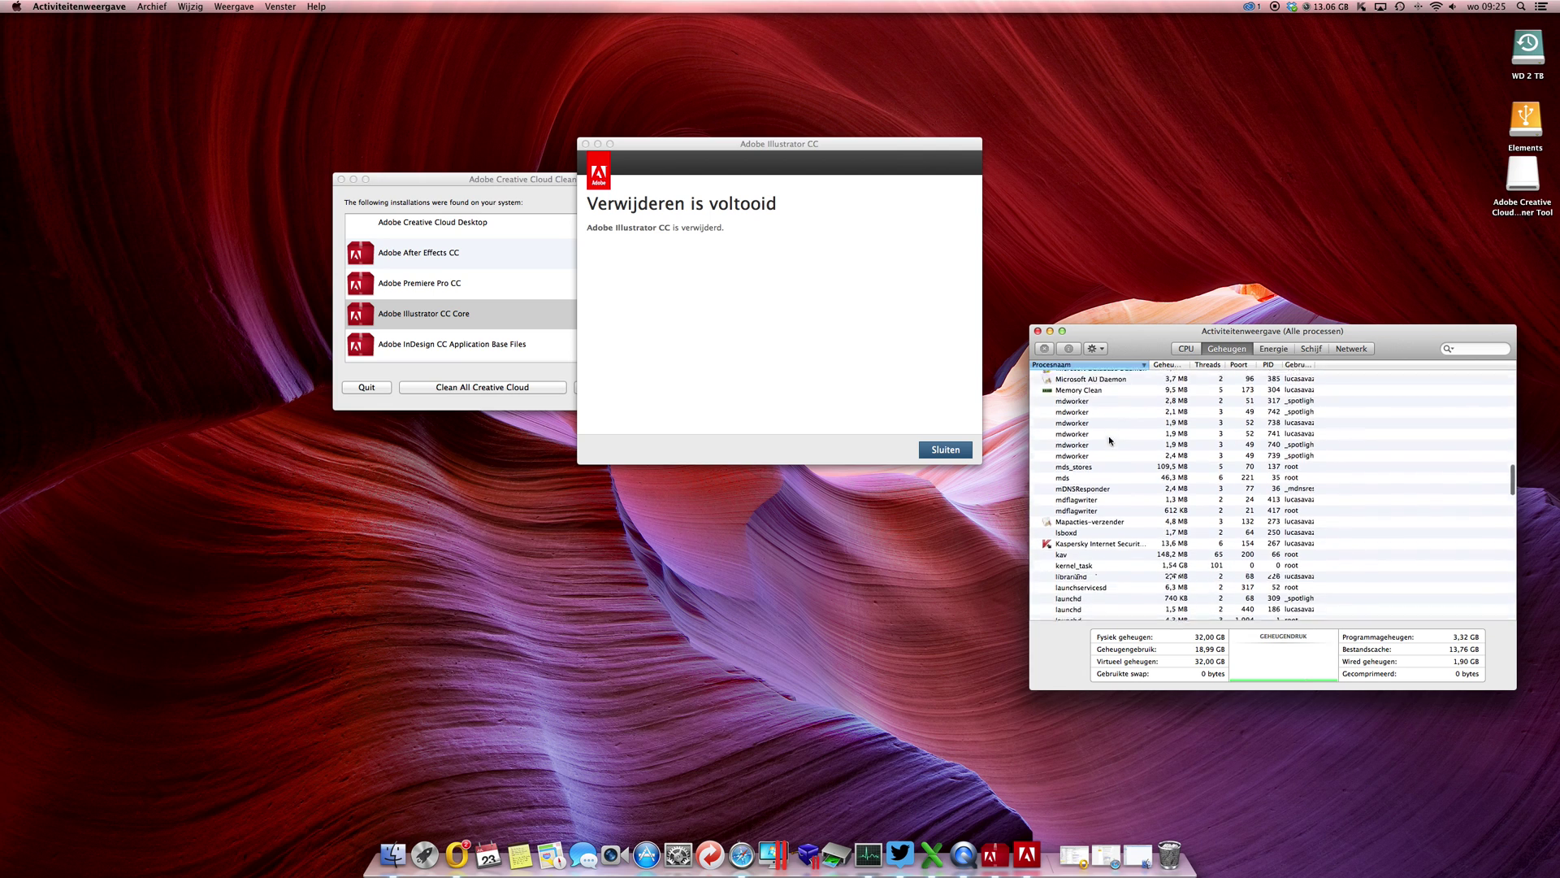
{"action": "scroll", "coordinate": [1103, 460], "scroll_direction": "down", "scroll_amount": 10}
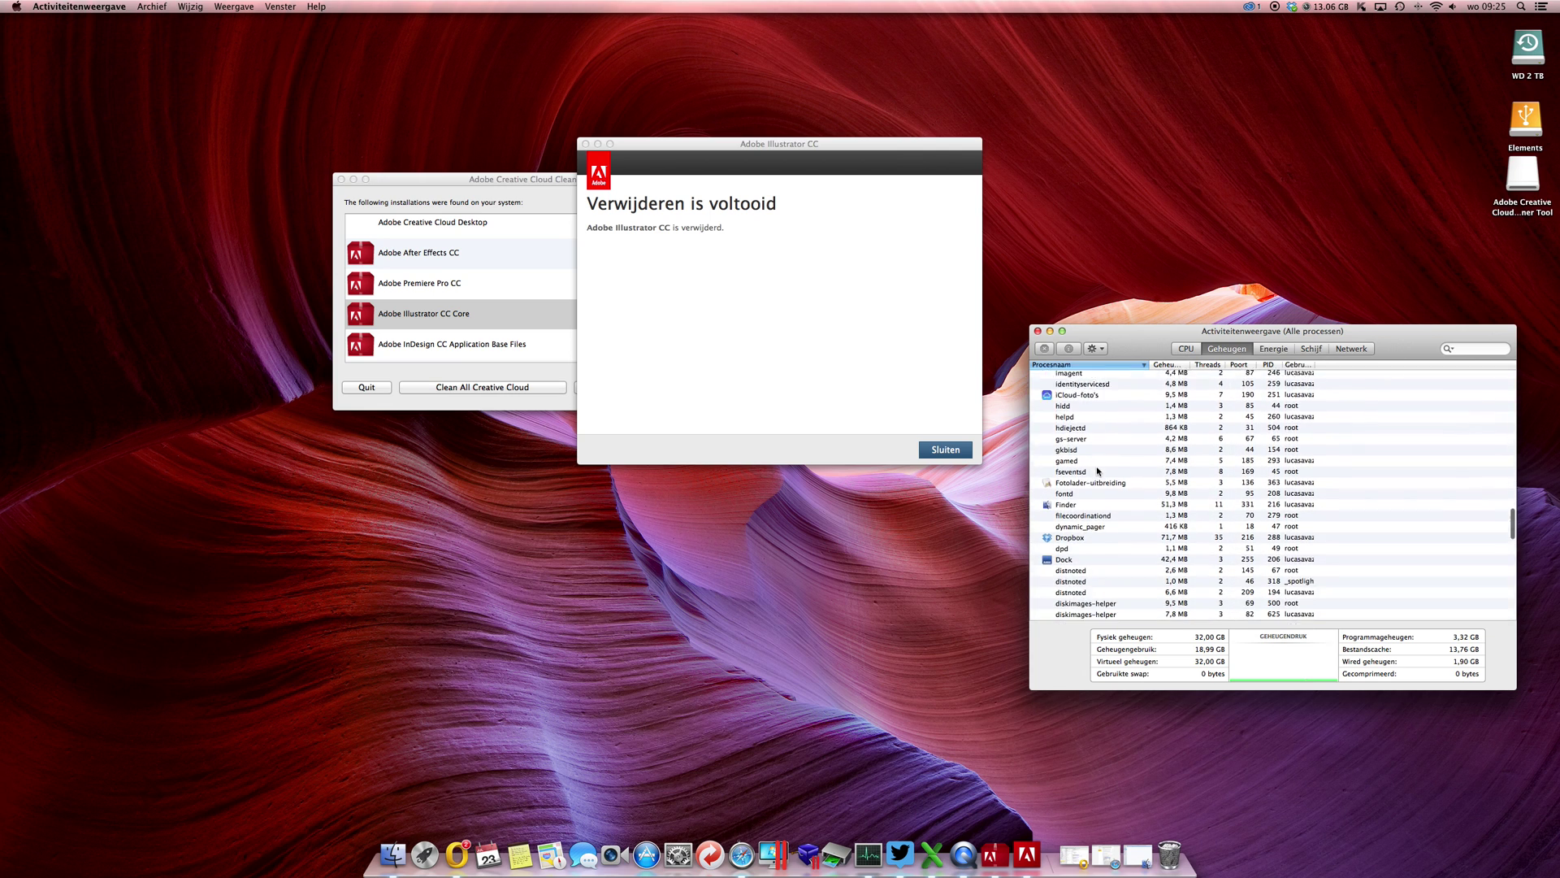
{"action": "scroll", "coordinate": [1094, 500], "scroll_direction": "down", "scroll_amount": 3}
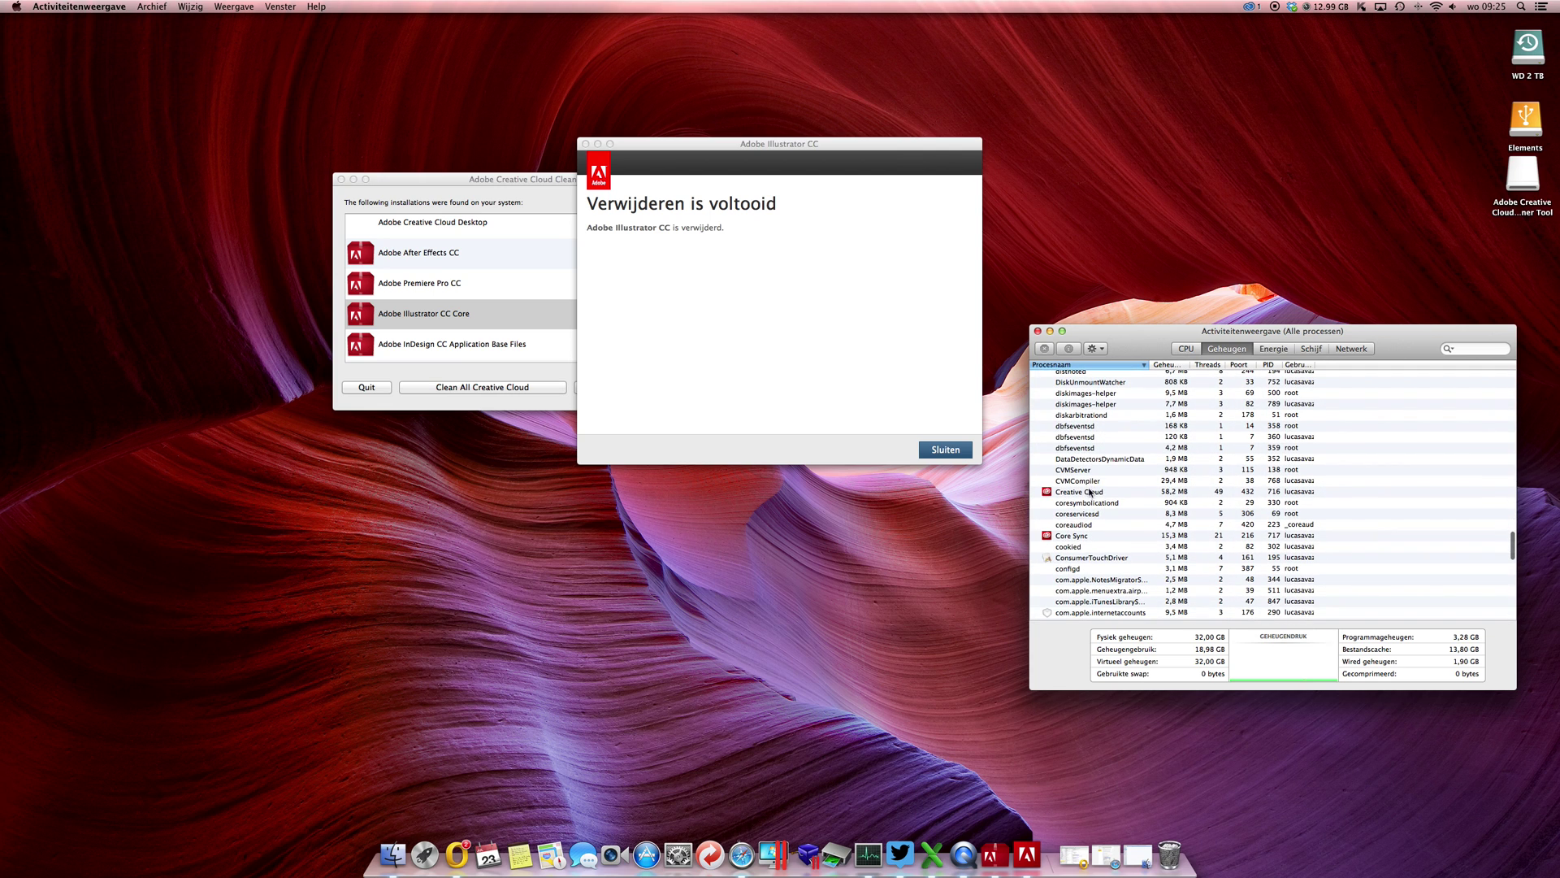
{"action": "left_click", "coordinate": [1081, 492]}
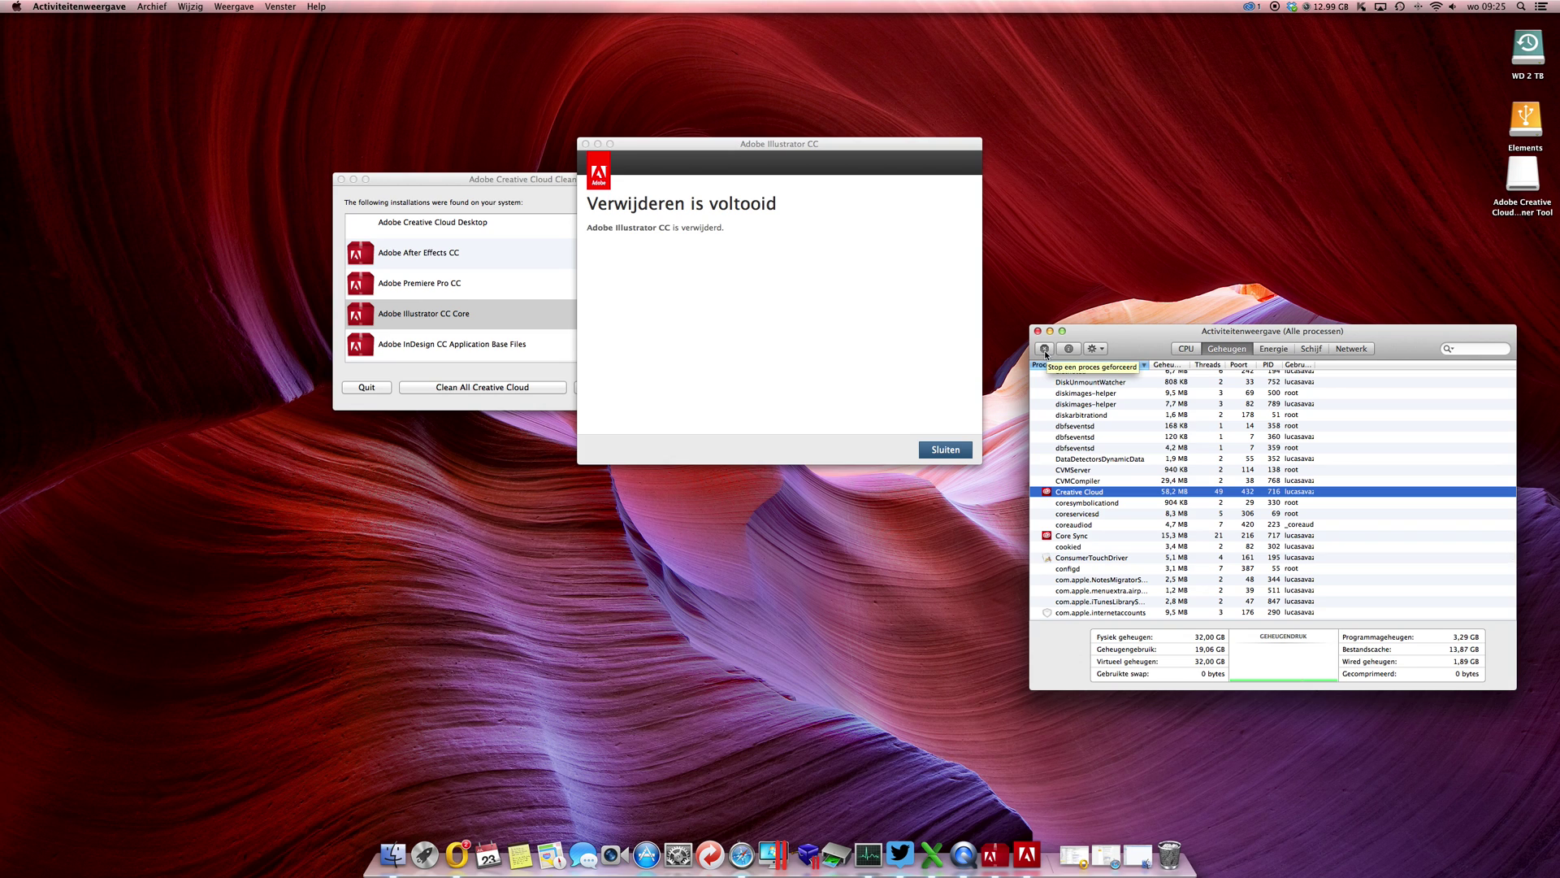
{"action": "left_click", "coordinate": [1038, 332]}
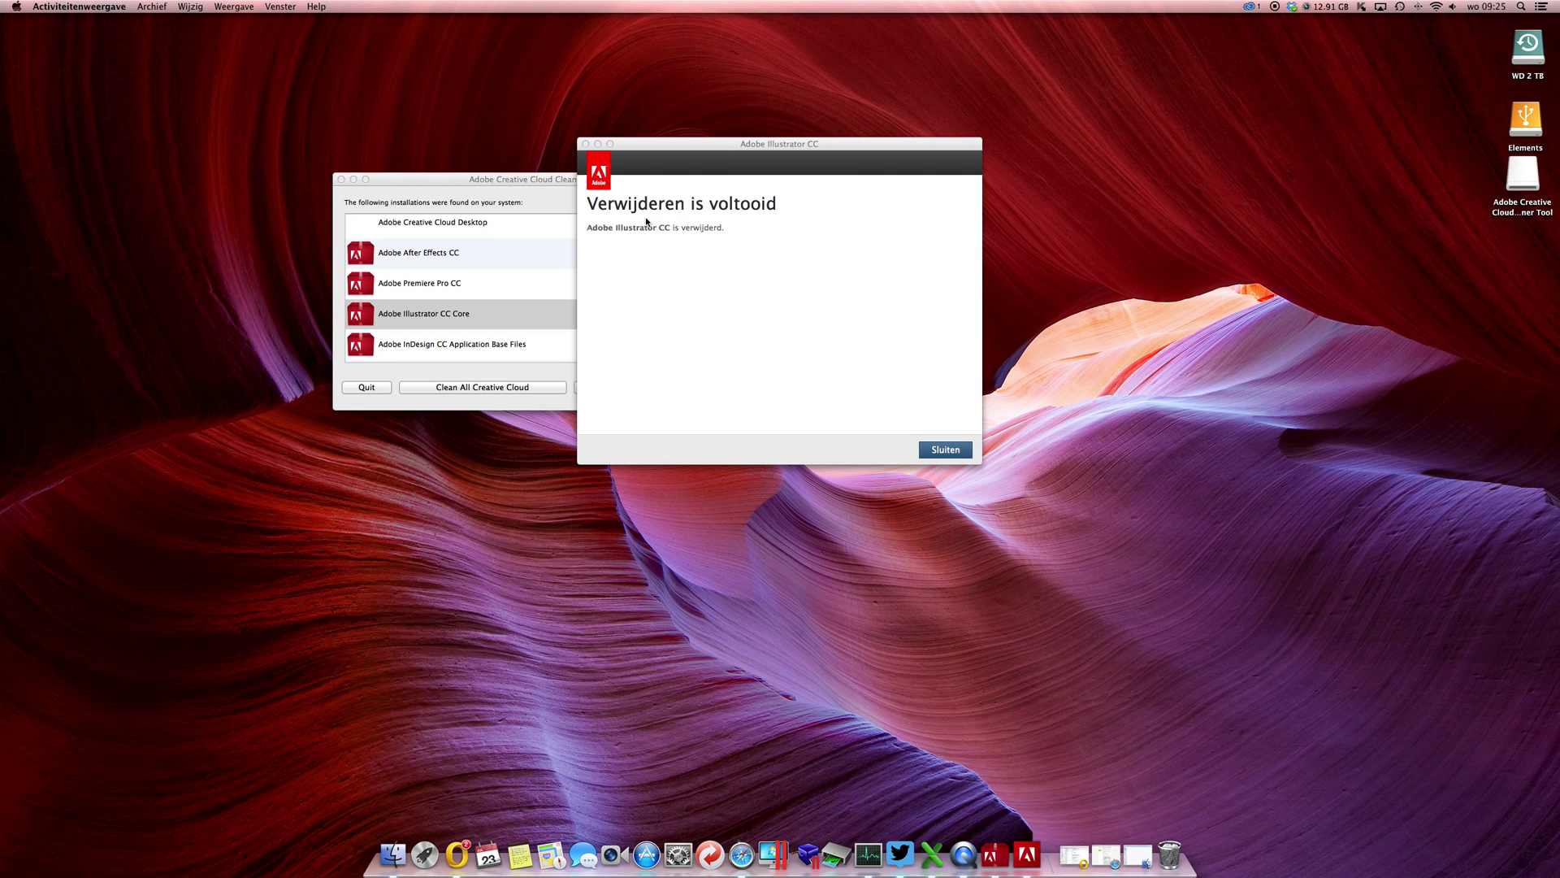
Step: Close the finished Illustrator uninstaller and check the Creative Cloud Apps list for both Illustrator versions
{"action": "left_click", "coordinate": [946, 451]}
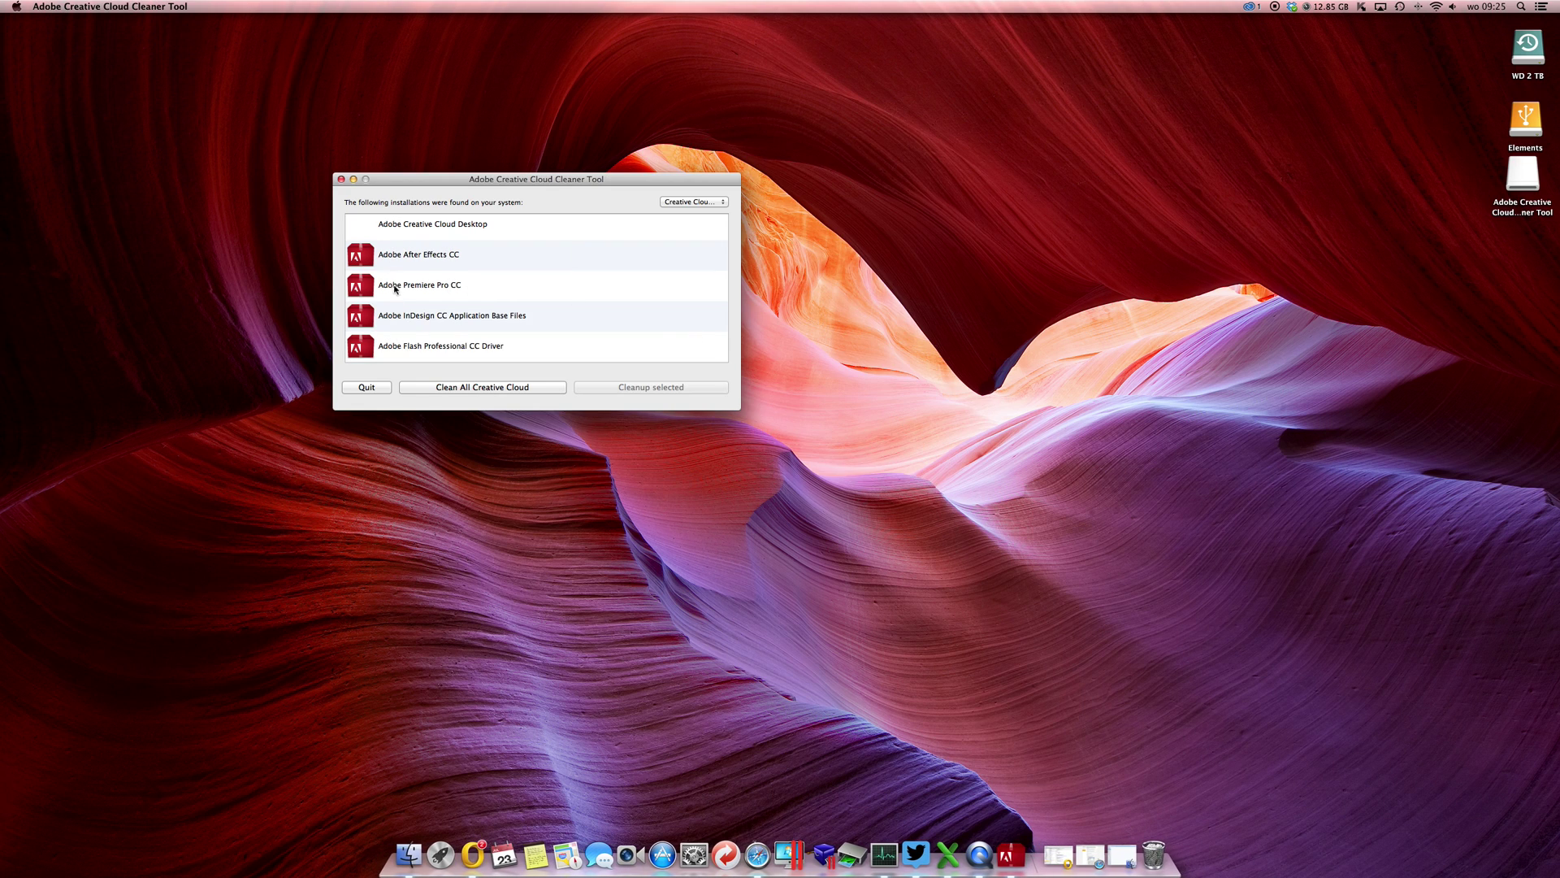
{"action": "left_click", "coordinate": [1249, 7]}
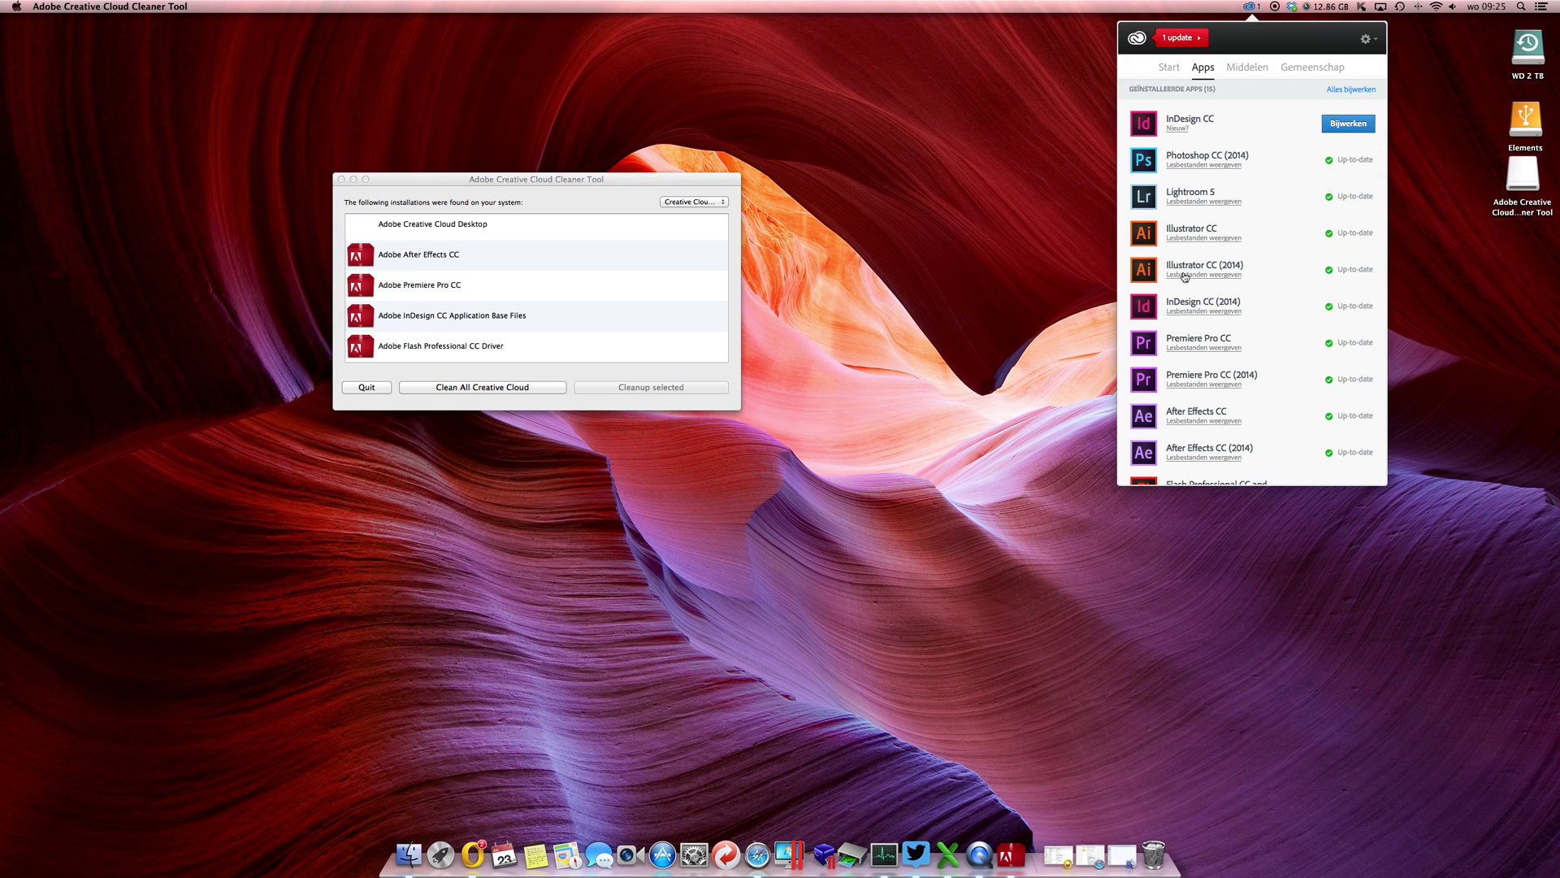
{"action": "scroll", "coordinate": [1183, 264], "scroll_direction": "down", "scroll_amount": 2}
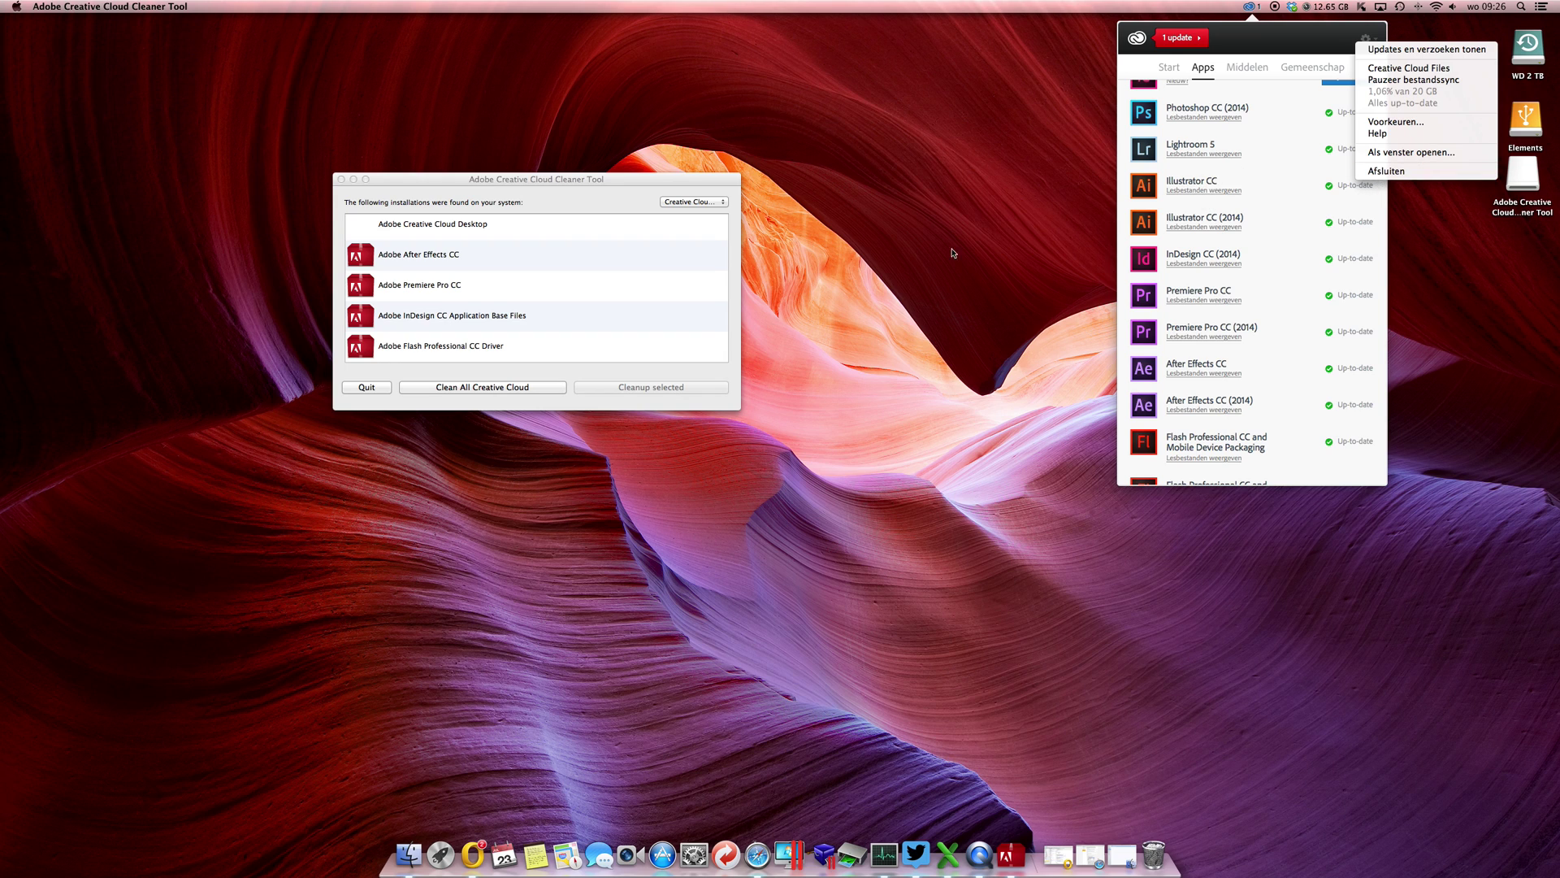
Step: Select Premiere Pro CC in the Cleaner Tool and confirm Try uninstall including its preferences
{"action": "left_click", "coordinate": [416, 291]}
{"action": "left_click", "coordinate": [426, 293]}
{"action": "left_click", "coordinate": [626, 388]}
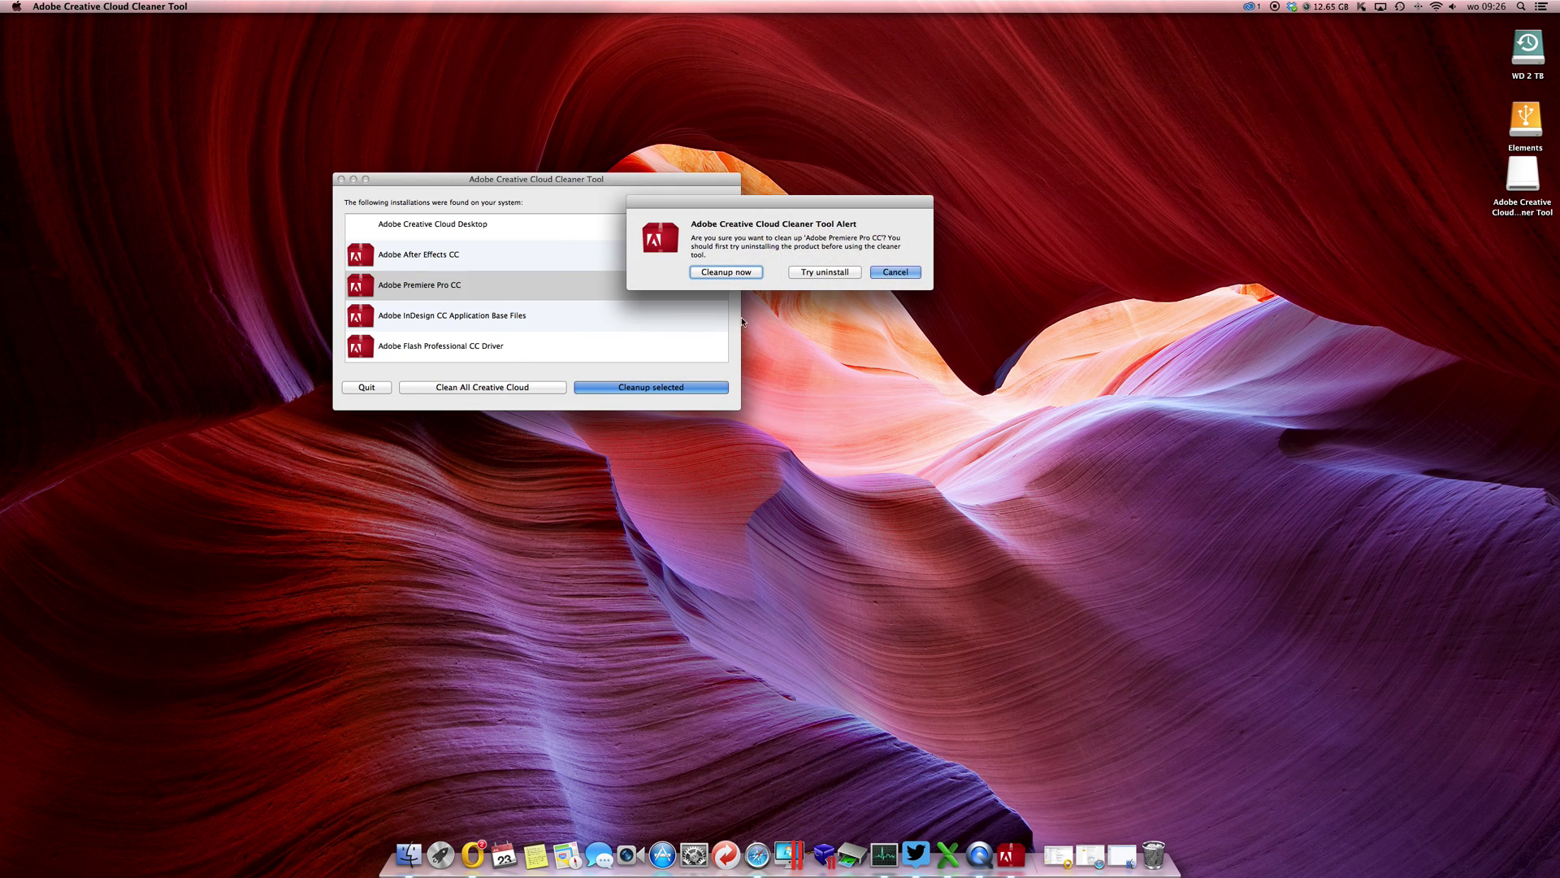
{"action": "left_click", "coordinate": [825, 275]}
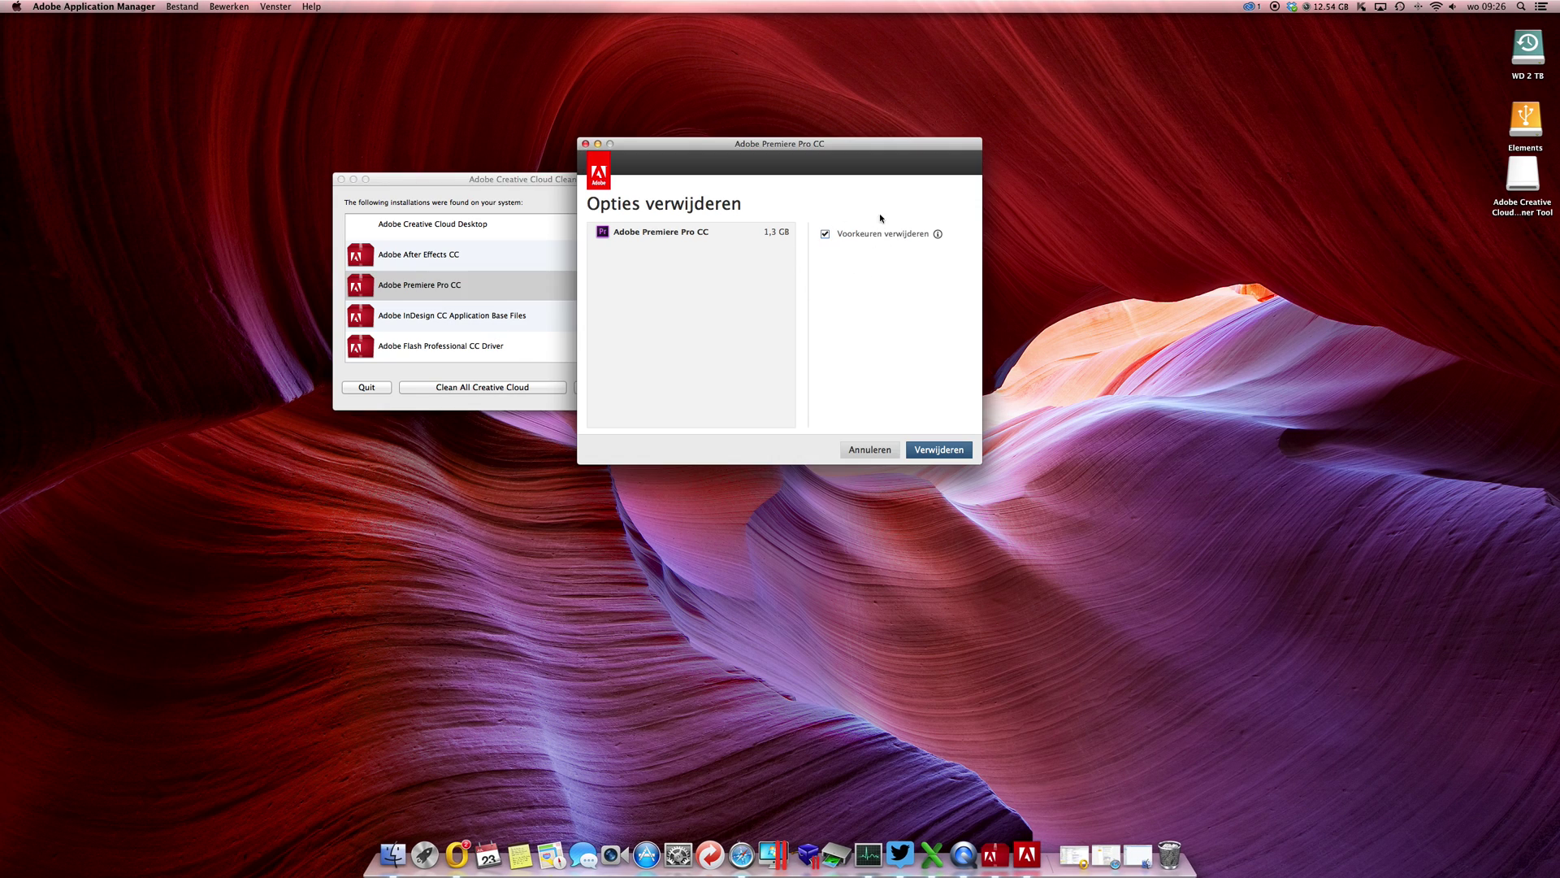
{"action": "left_click", "coordinate": [933, 451]}
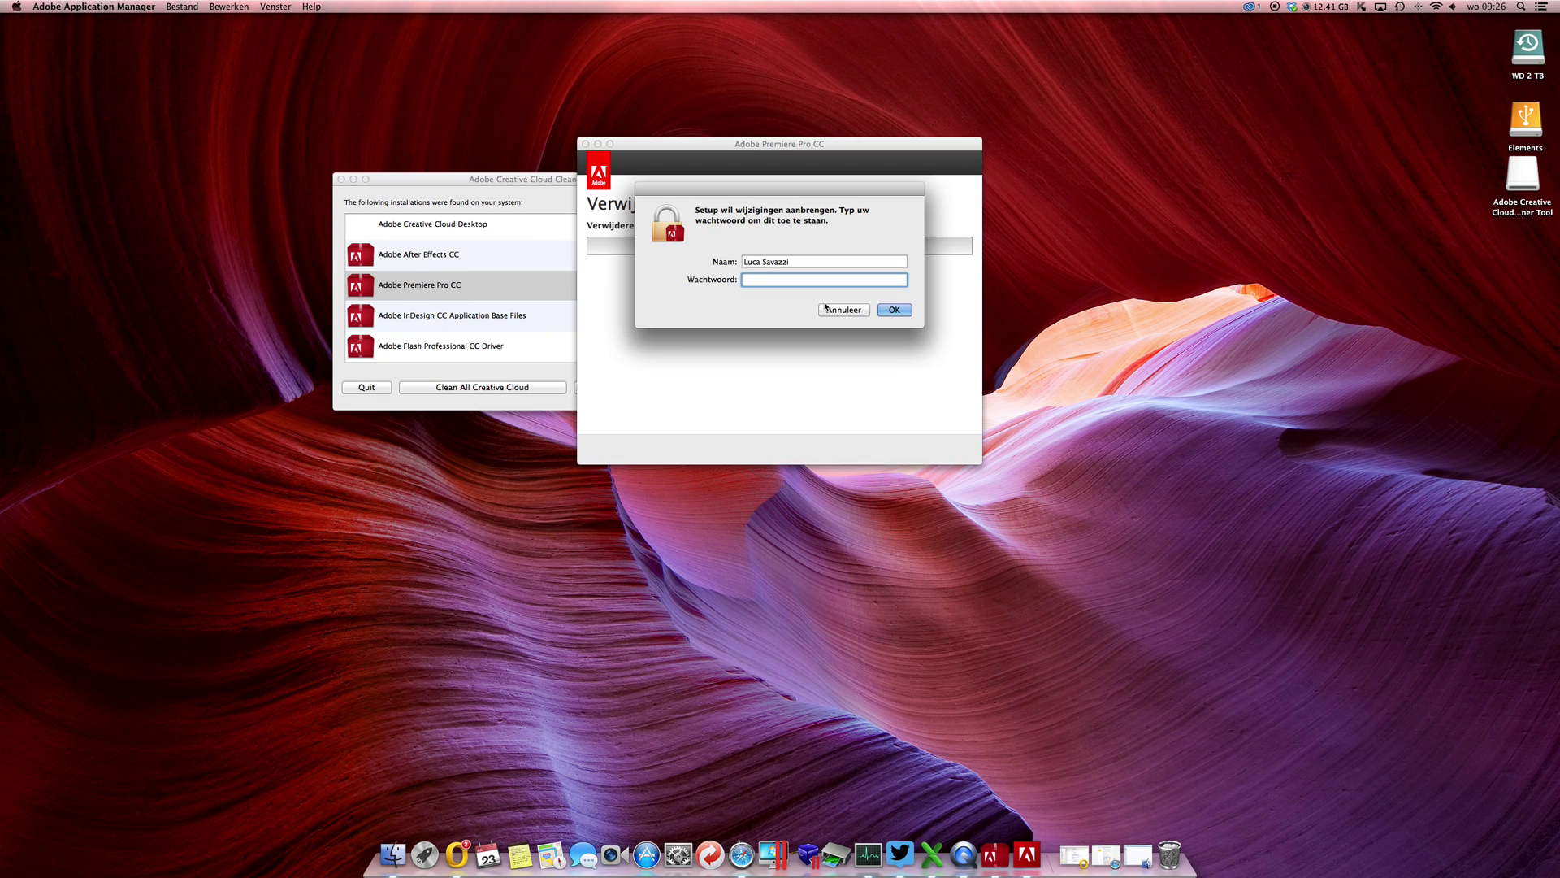
Step: Authorise the Premiere Pro CC removal with the administrator password and follow it to completion
{"action": "type", "text": "***********"}
{"action": "key", "text": "Return"}
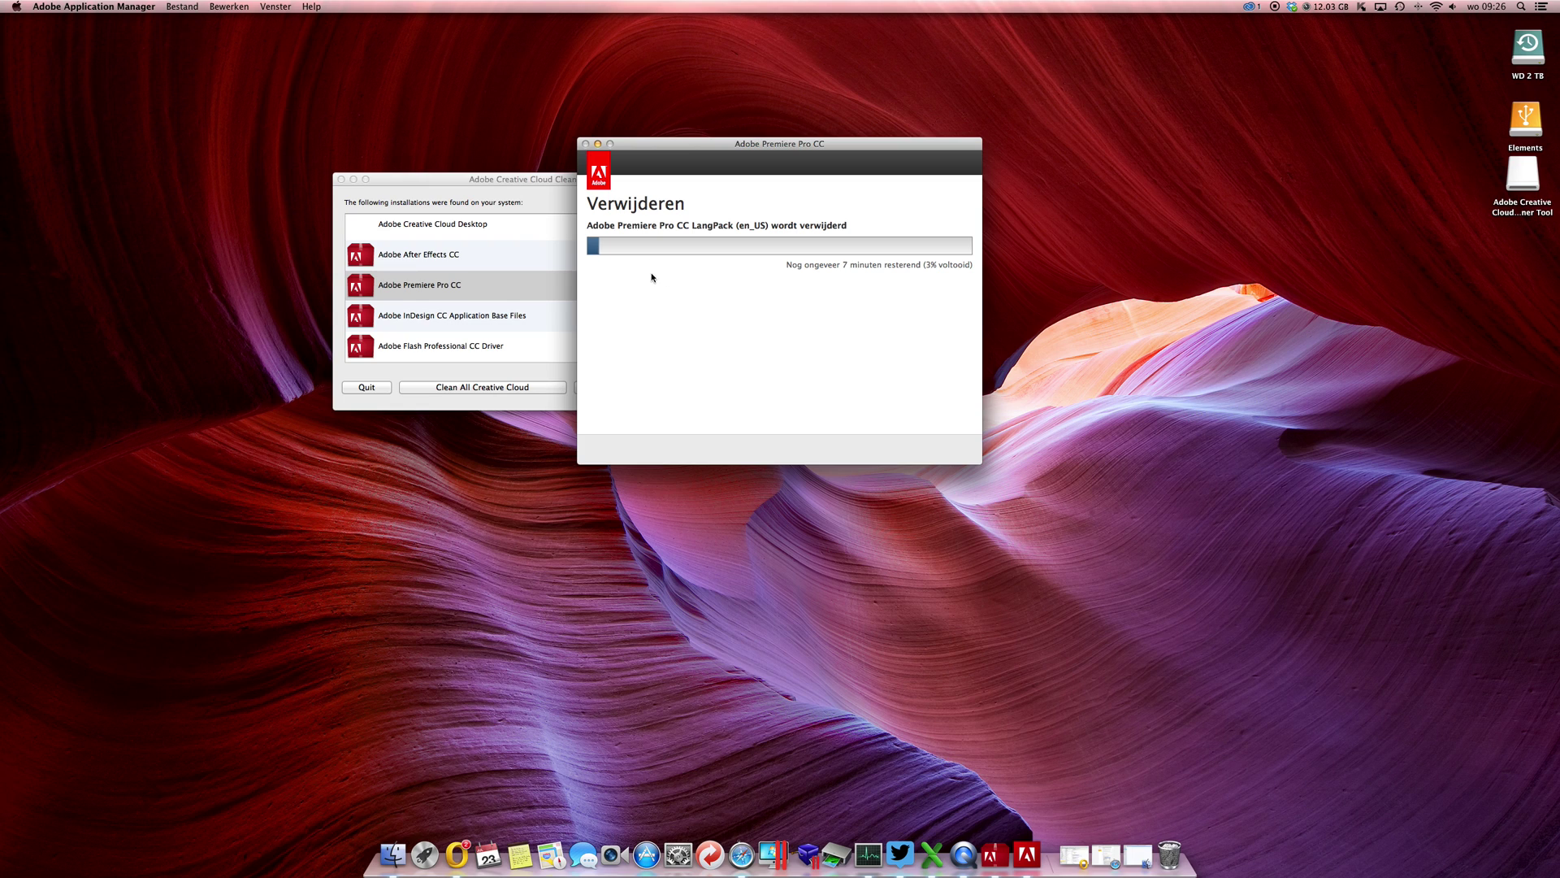
{"action": "left_click_drag", "start_coordinate": [511, 182], "coordinate": [336, 150]}
{"action": "left_click_drag", "start_coordinate": [865, 322], "coordinate": [876, 323]}
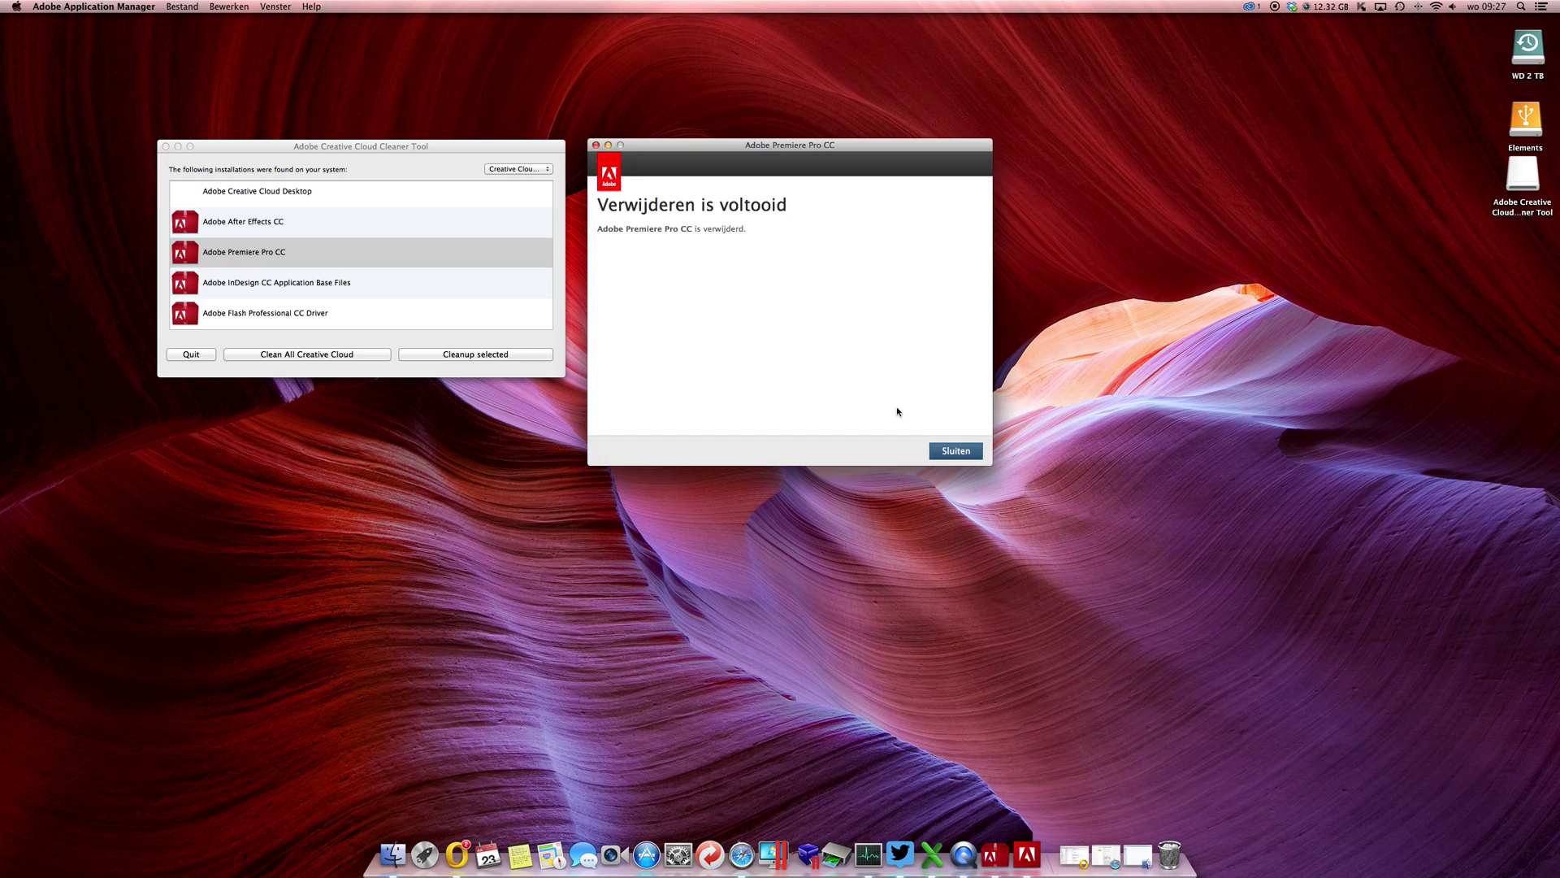
Step: Close the finished Premiere Pro uninstaller and quit Creative Cloud via its settings menu
{"action": "key", "text": "Return"}
{"action": "left_click", "coordinate": [1257, 6]}
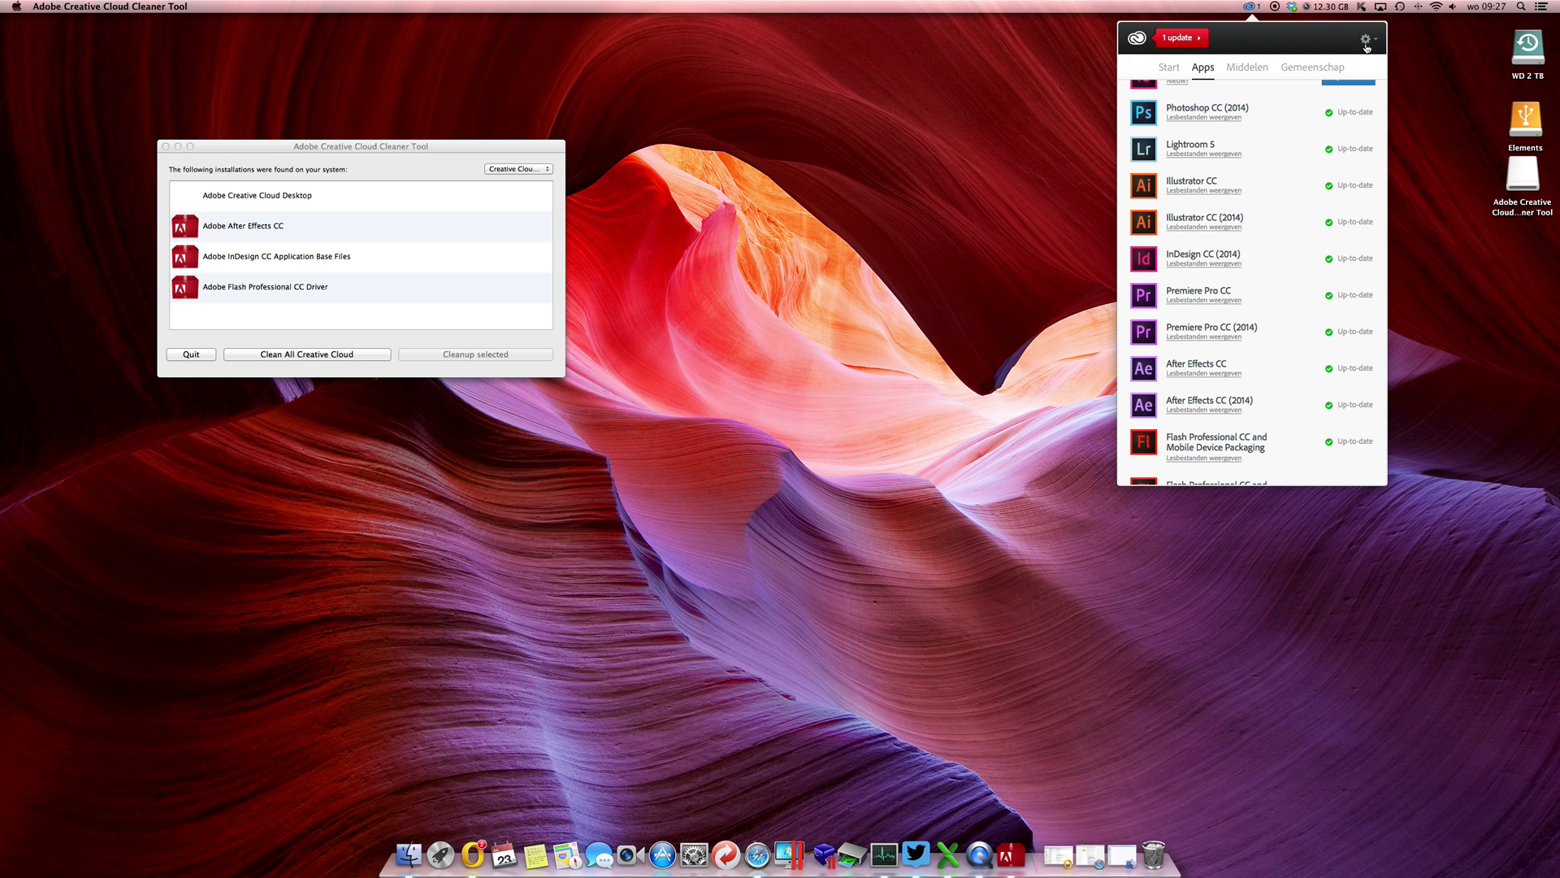
{"action": "left_click", "coordinate": [1366, 39]}
{"action": "left_click", "coordinate": [1373, 173]}
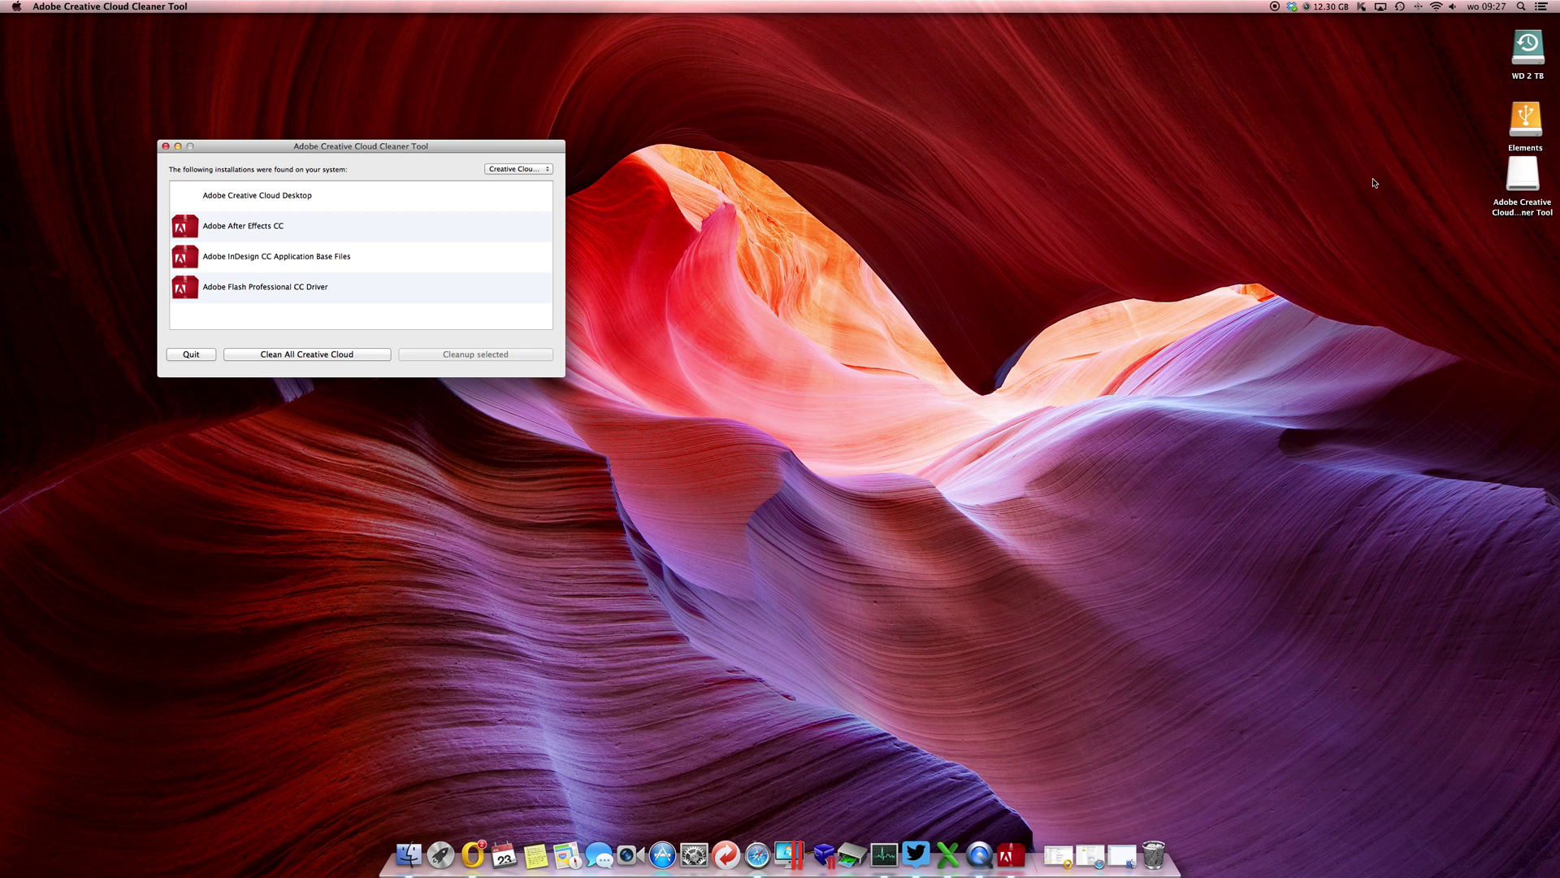
Step: Launch Activity Monitor from Spotlight ('ac') and scroll its process list for Creative Cloud
{"action": "left_click", "coordinate": [1519, 8]}
{"action": "type", "text": "ac"}
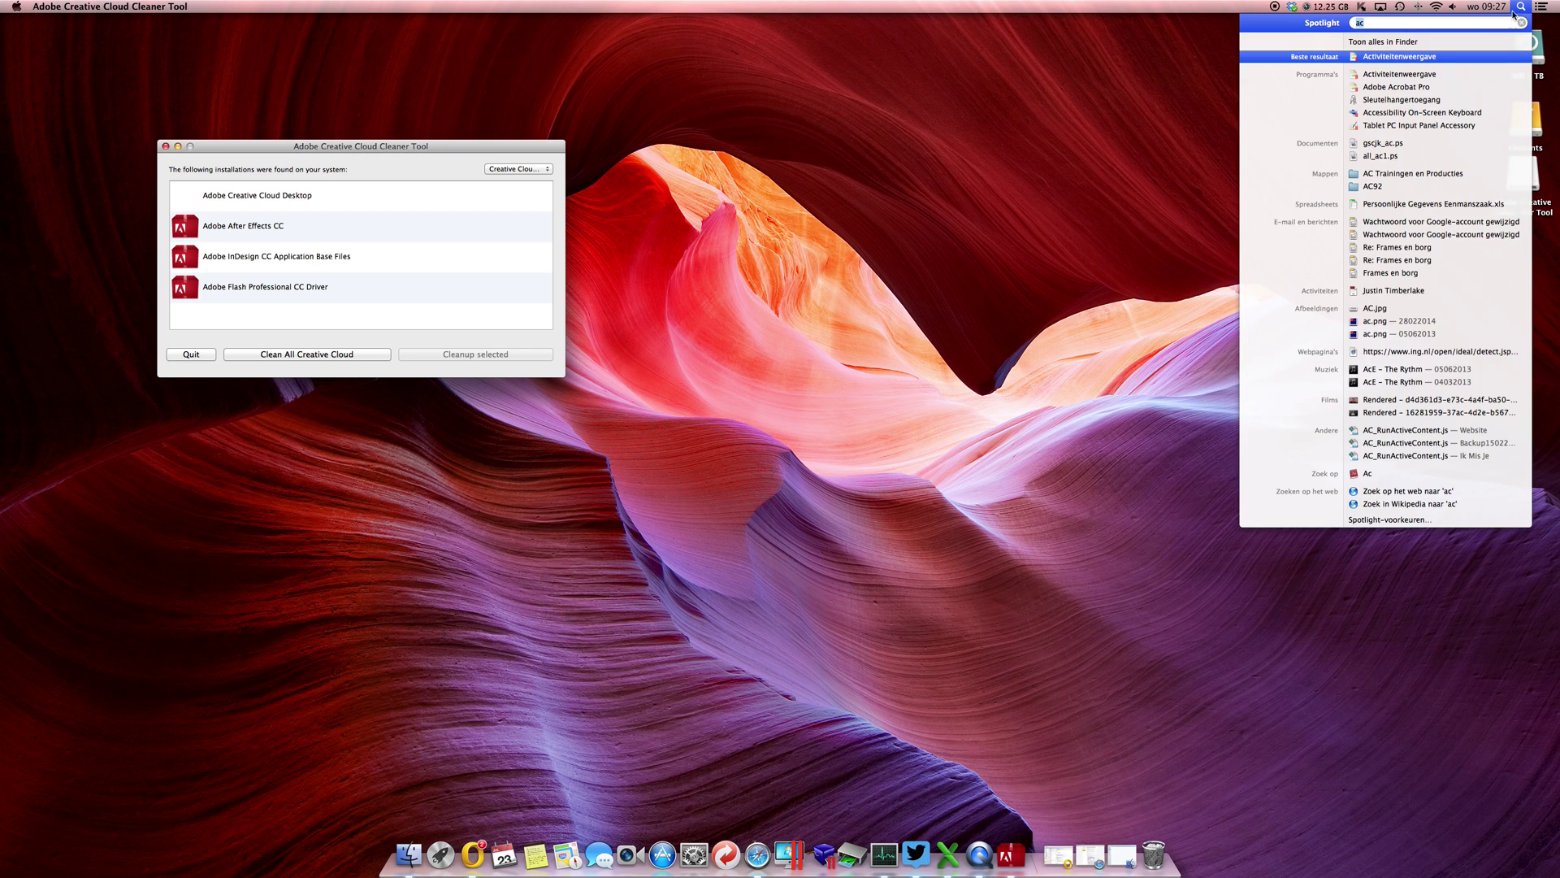
{"action": "left_click", "coordinate": [1375, 59]}
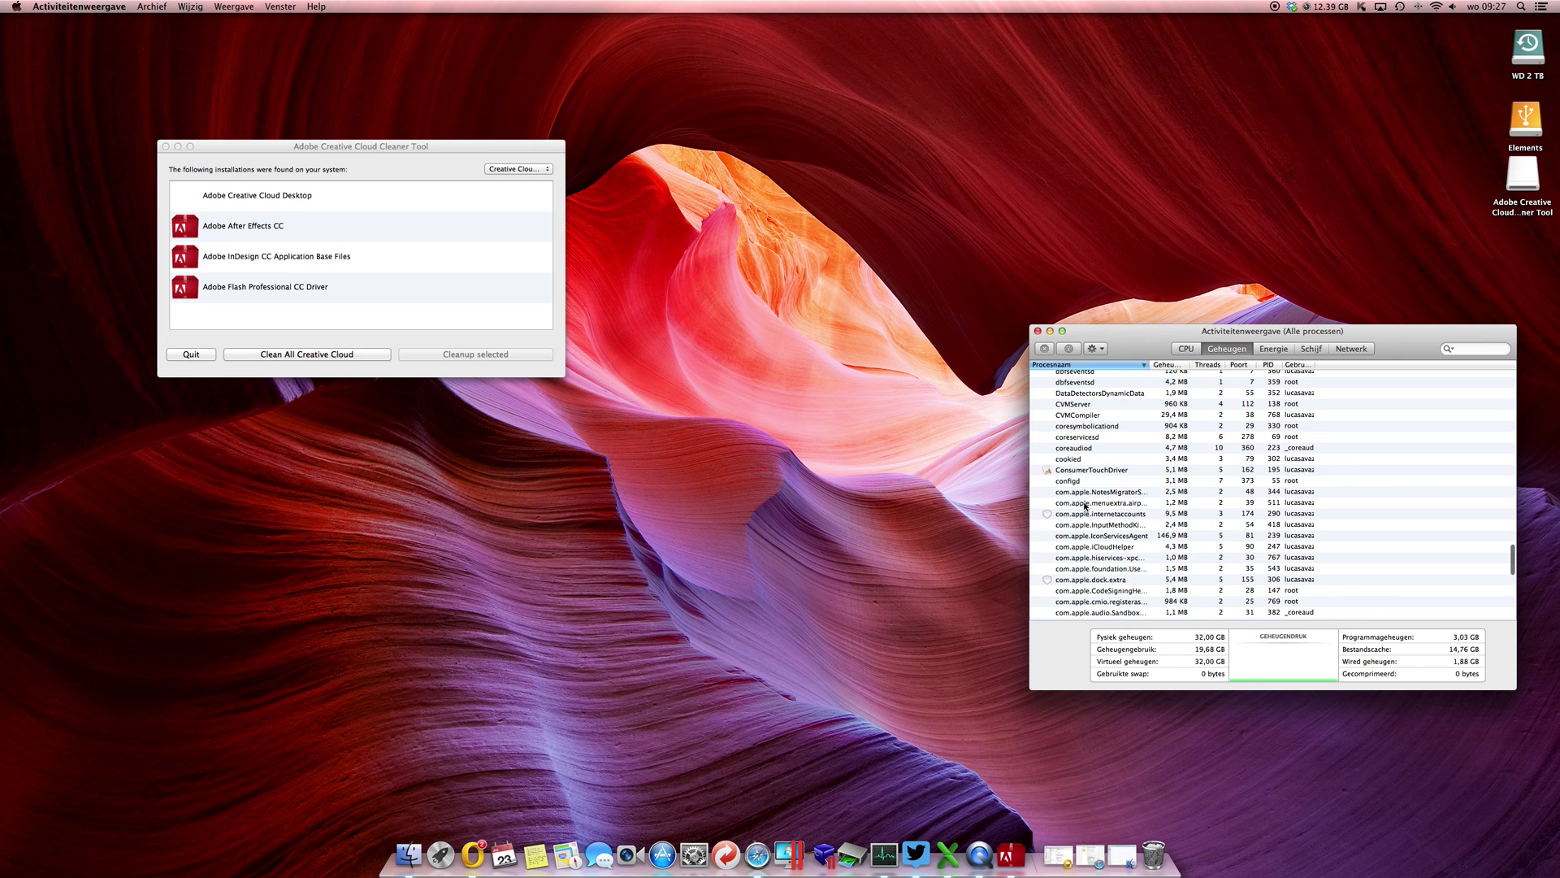
{"action": "scroll", "coordinate": [1085, 561], "scroll_direction": "up", "scroll_amount": 4}
{"action": "scroll", "coordinate": [1082, 573], "scroll_direction": "up", "scroll_amount": 6}
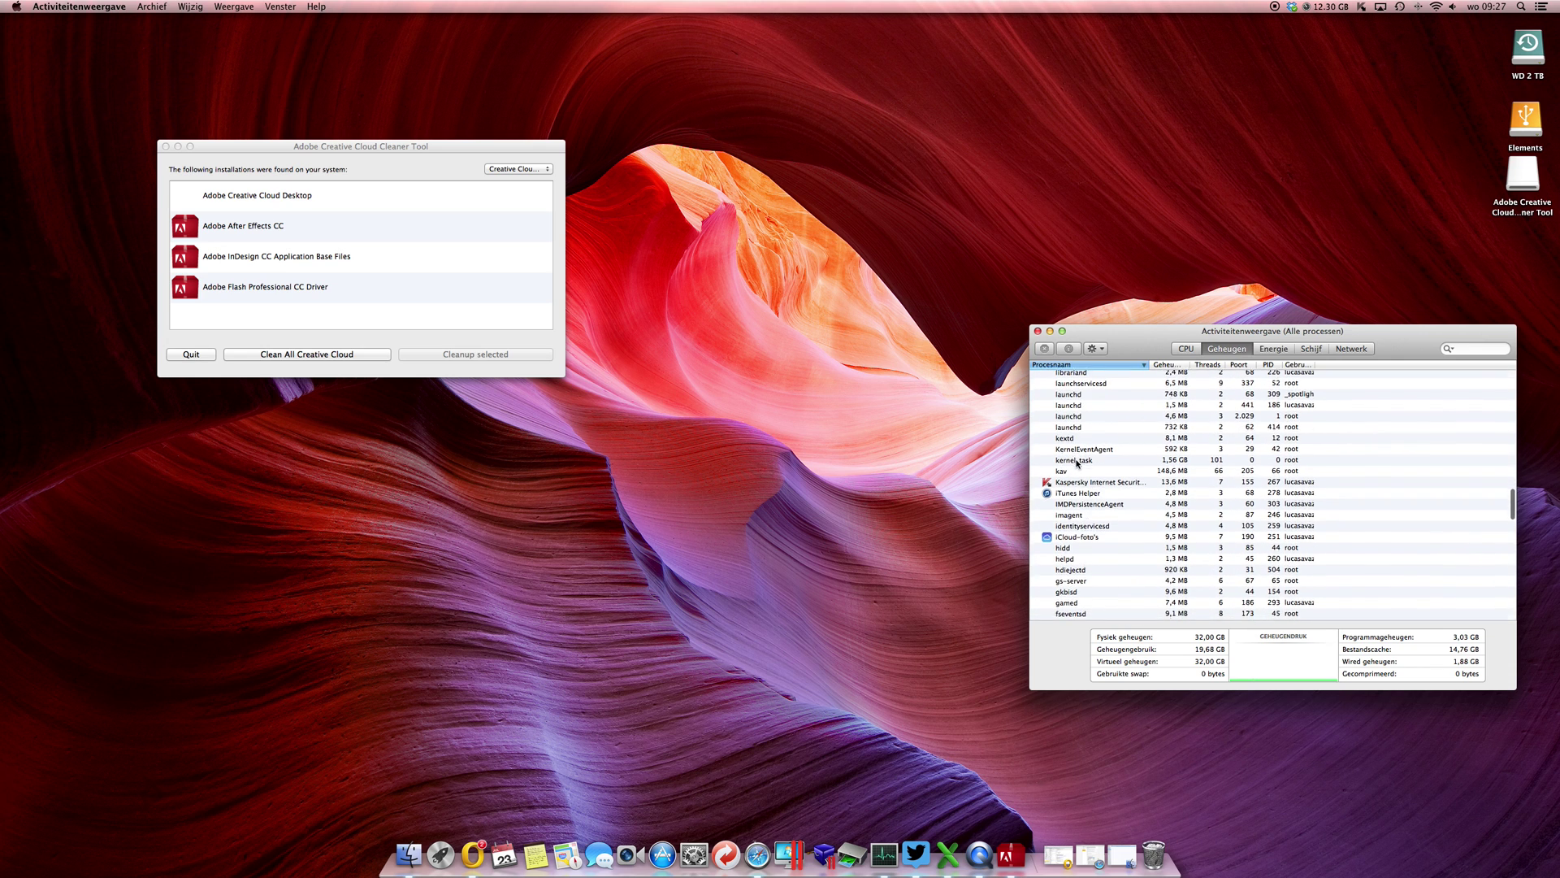
Step: Relaunch Creative Cloud from Spotlight ('cre') and show its Apps list with only 2014 versions
{"action": "left_click", "coordinate": [1521, 7]}
{"action": "type", "text": "accre"}
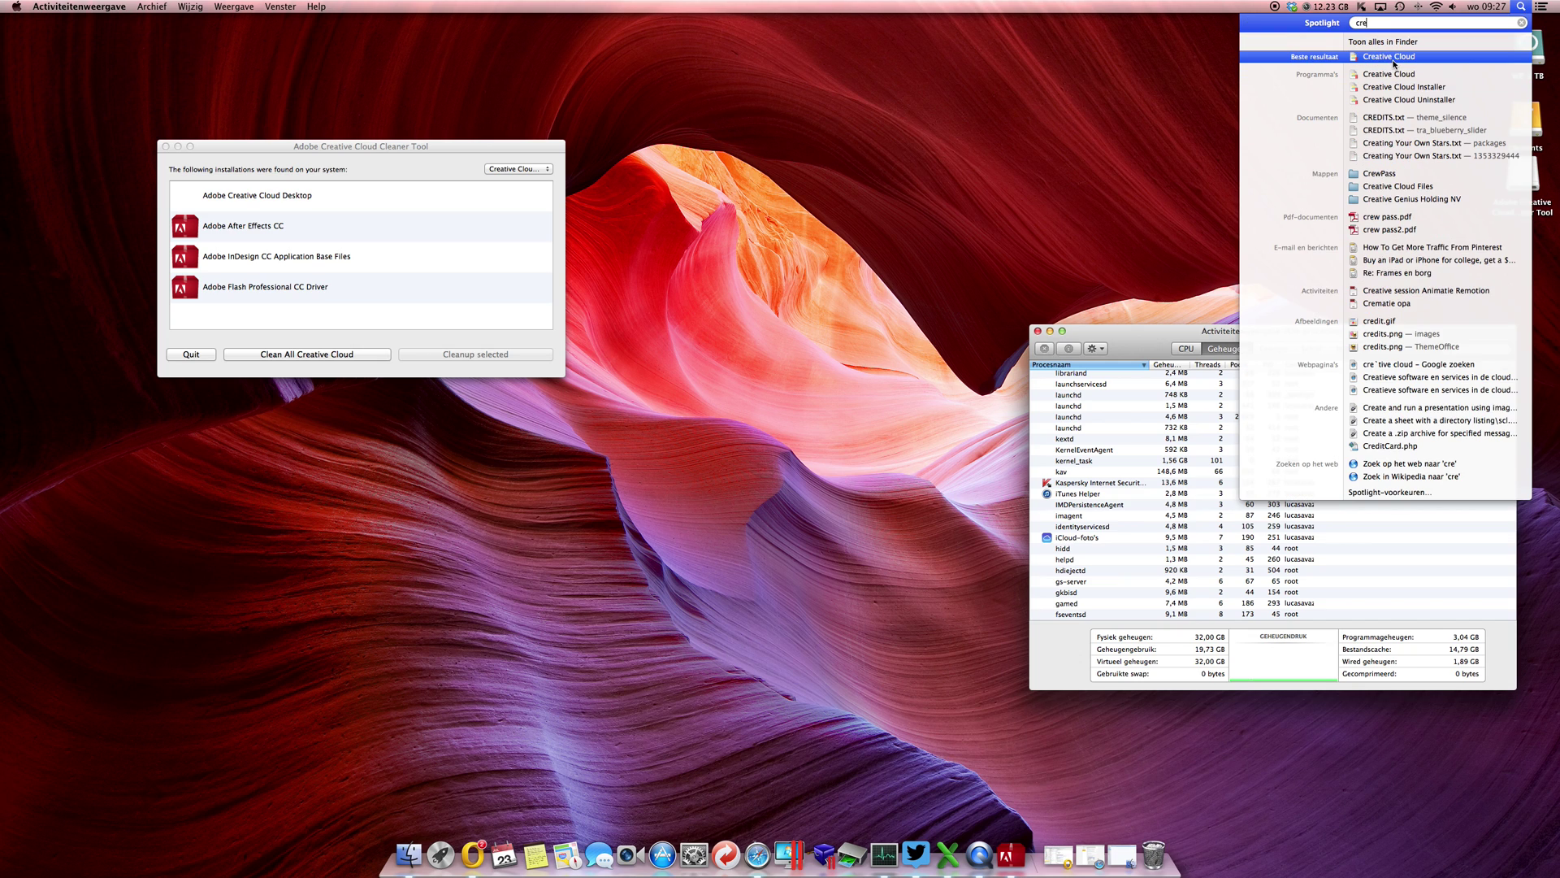
{"action": "left_click", "coordinate": [1396, 73]}
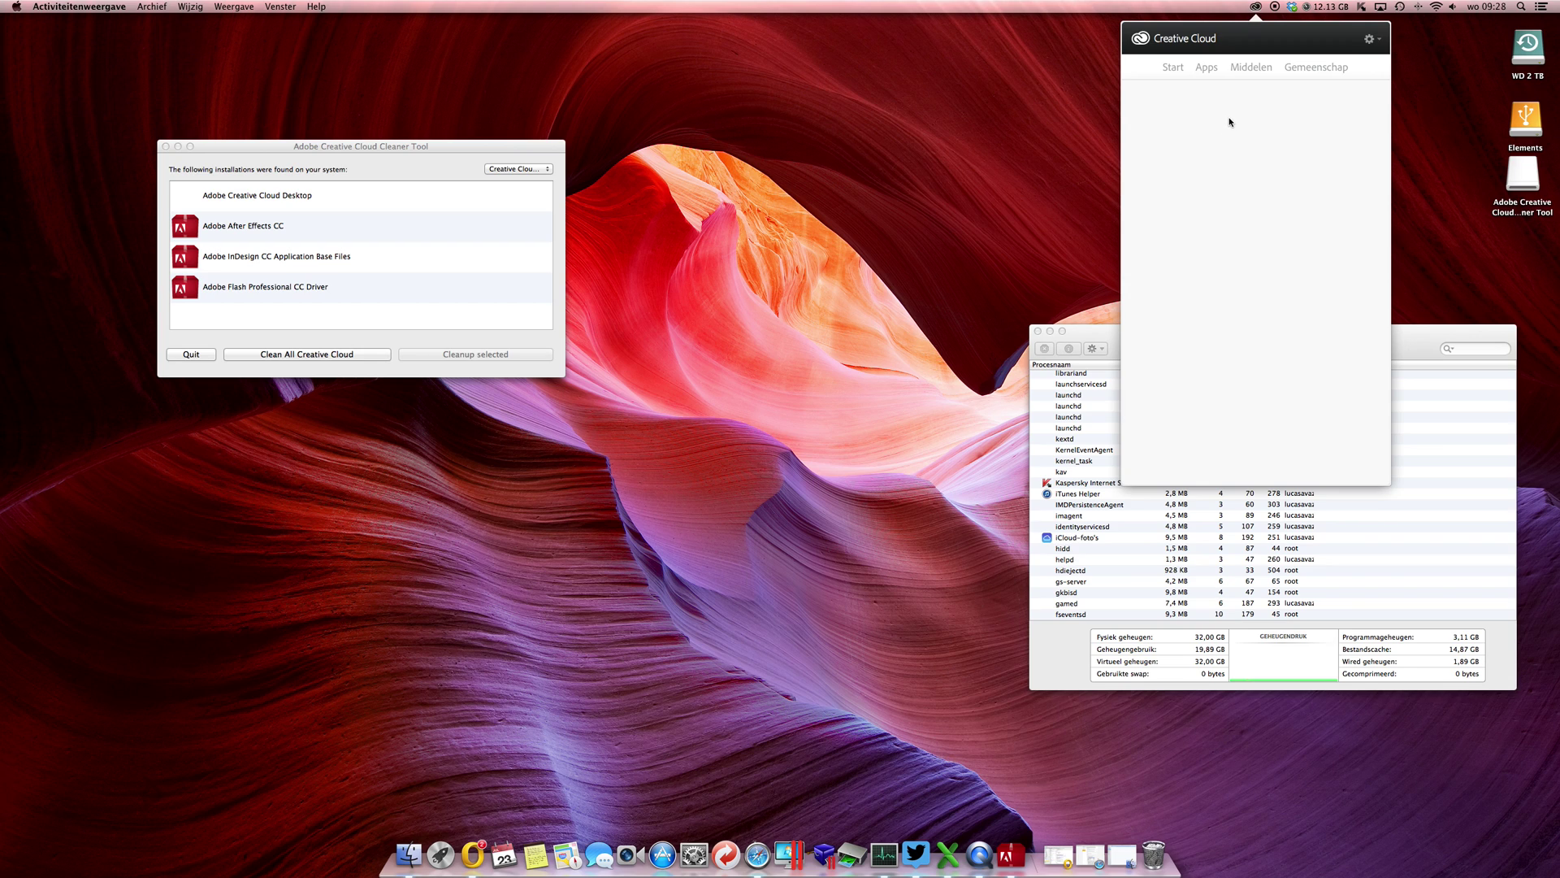
{"action": "left_click", "coordinate": [1206, 76]}
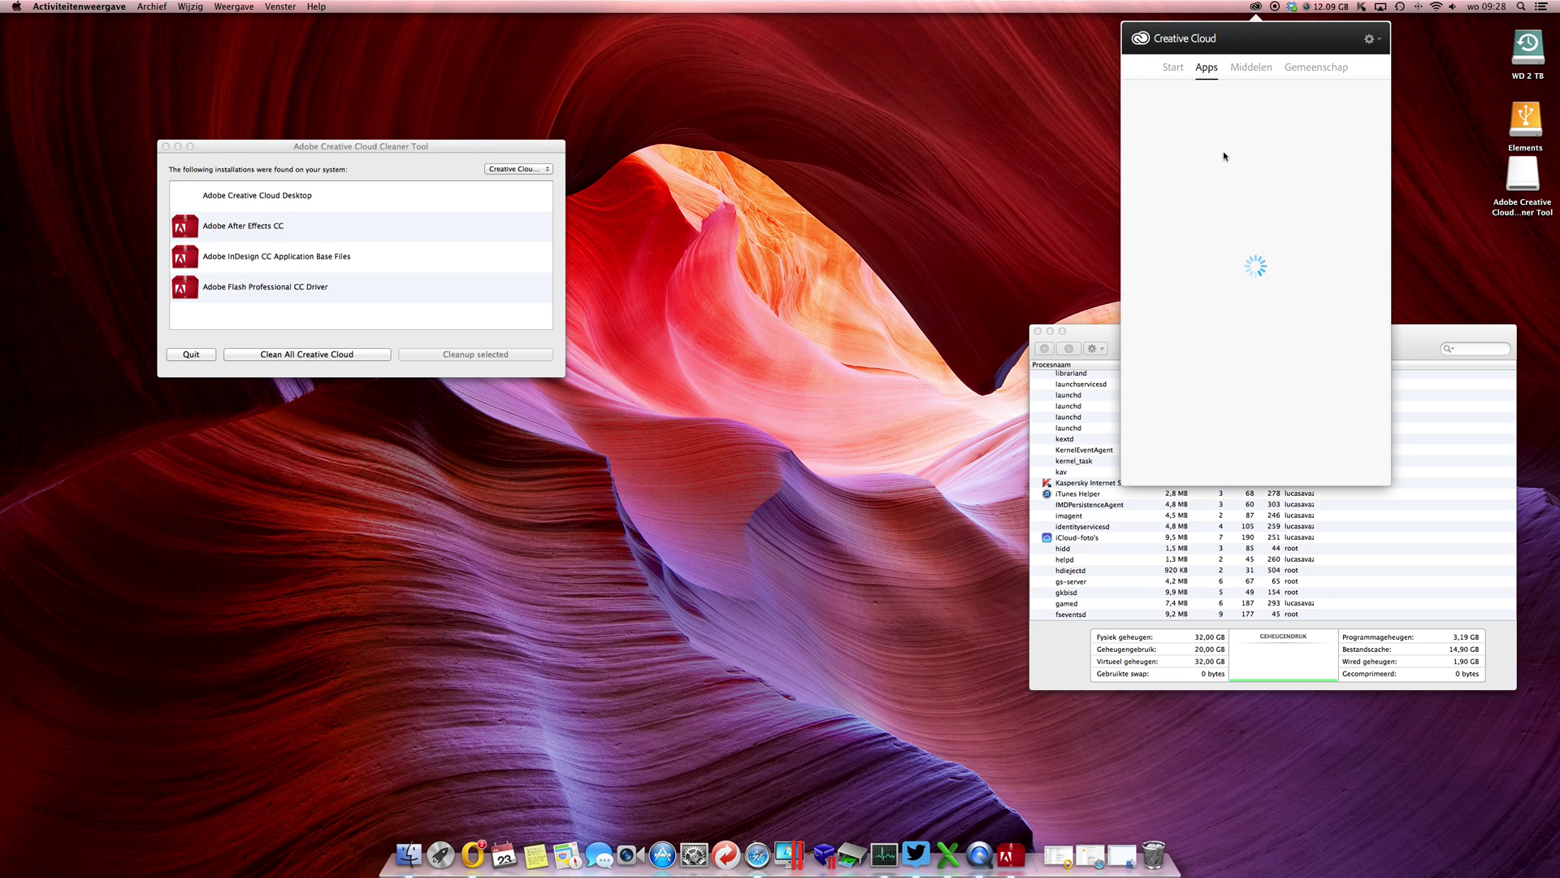